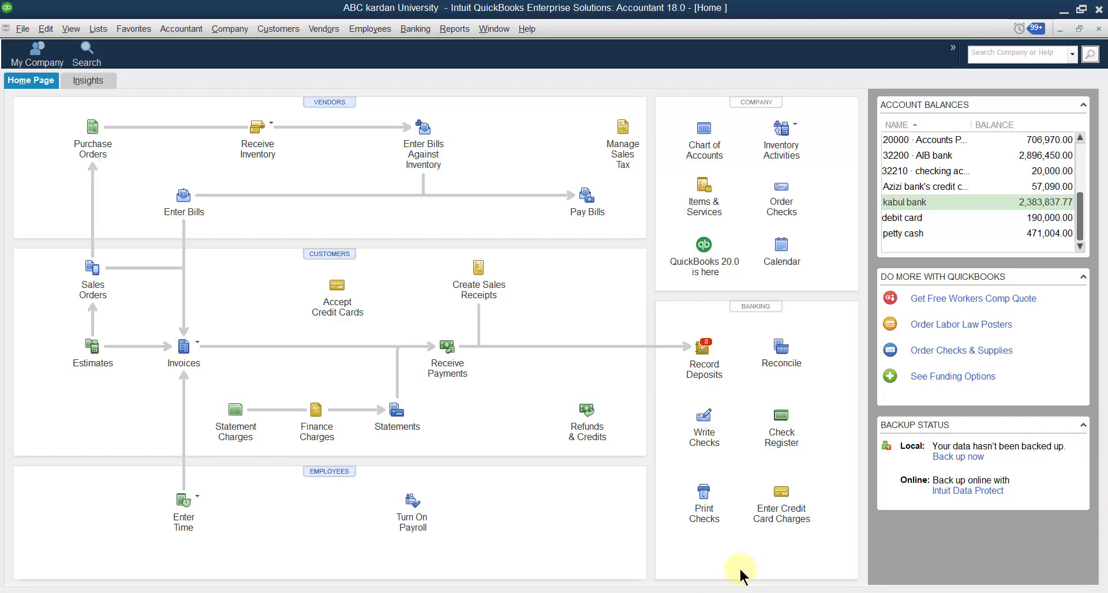
Switch to the Word document to review the reasons for using journal entries, and return to QuickBooks
{"action": "key", "text": "alt+Tab"}
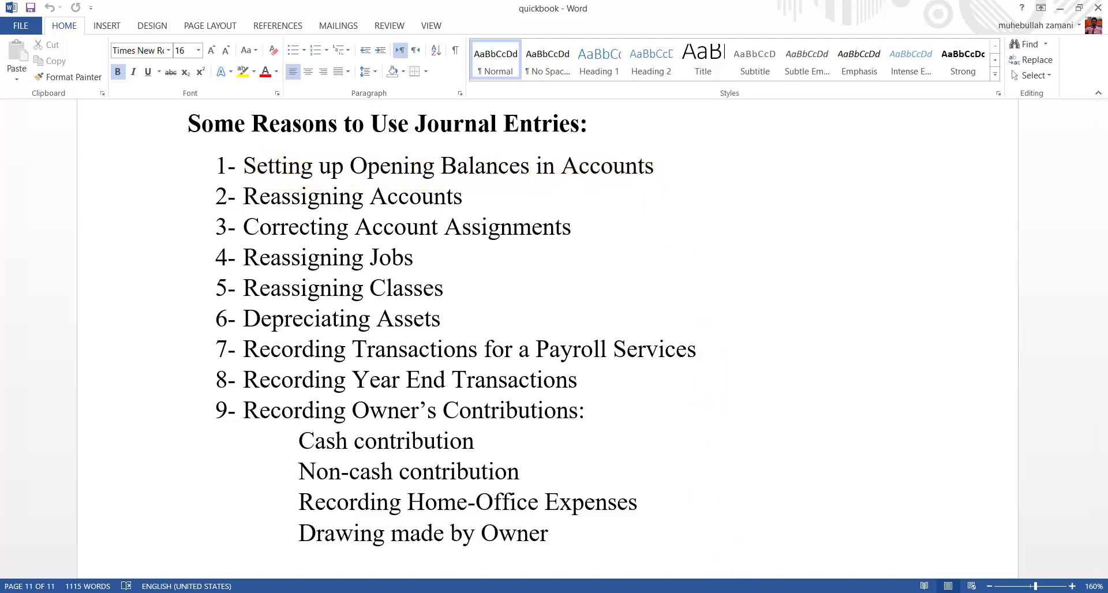
{"action": "key", "text": "alt+Tab"}
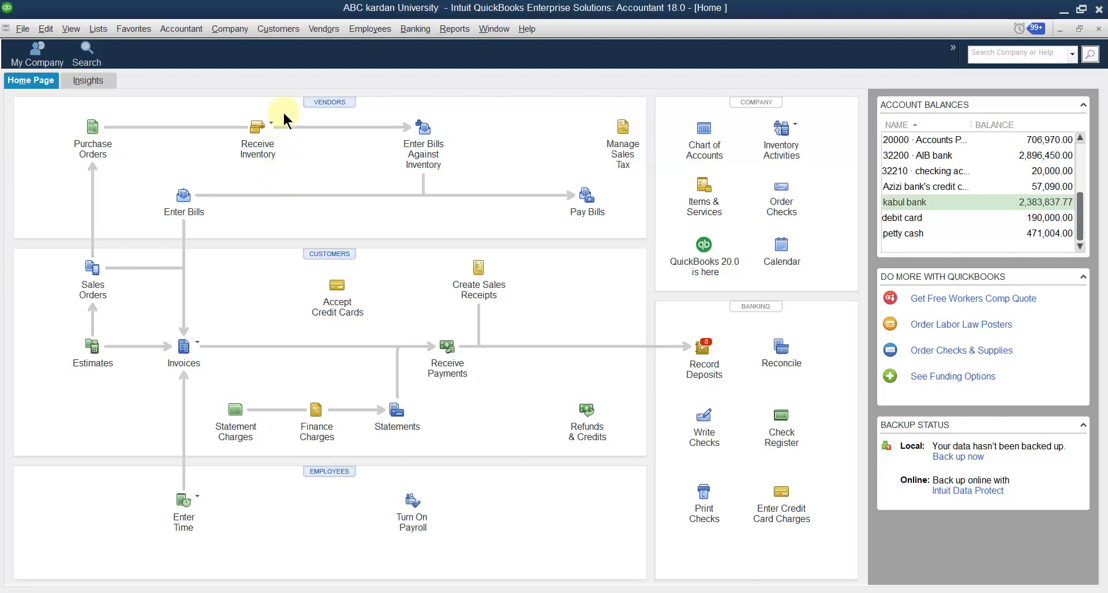
Start a general journal entry and enter a 10,000 debit to petty cash on its first line
{"action": "left_click", "coordinate": [228, 30]}
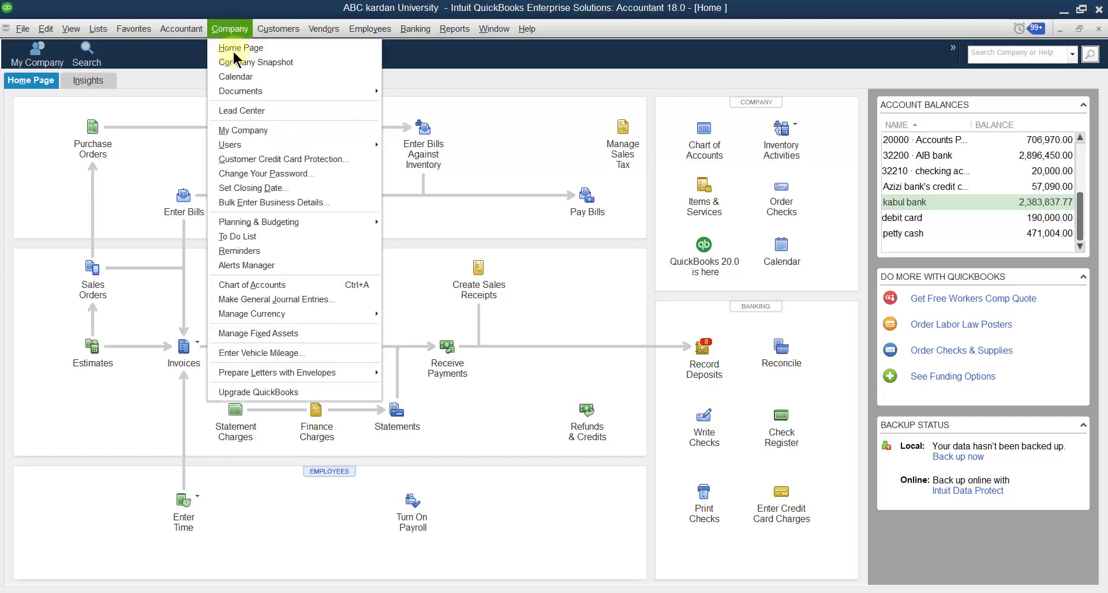
{"action": "left_click", "coordinate": [249, 300]}
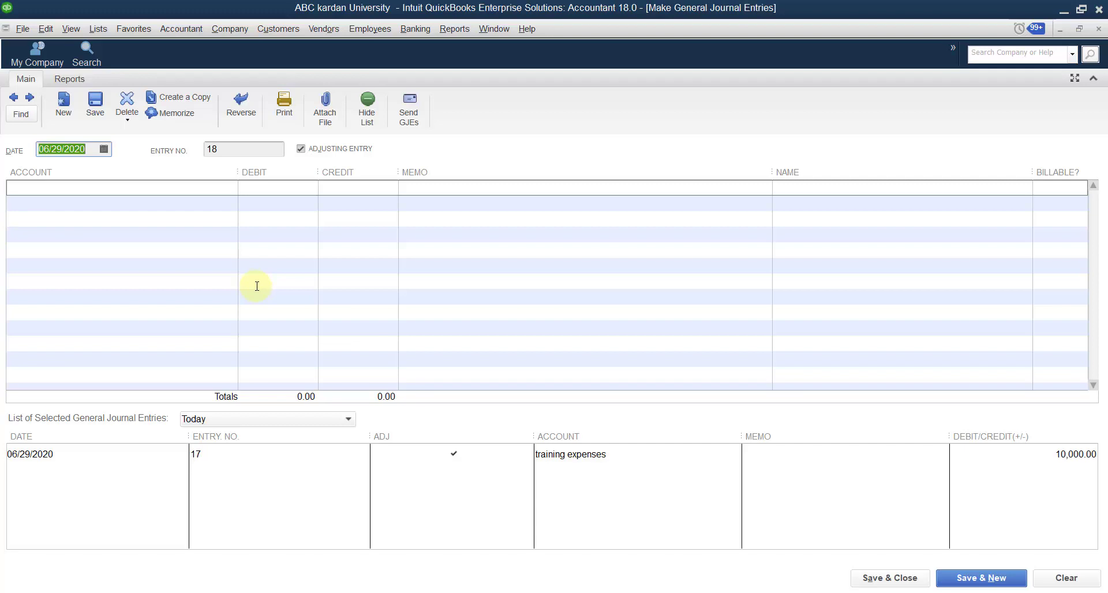
{"action": "left_click", "coordinate": [224, 188]}
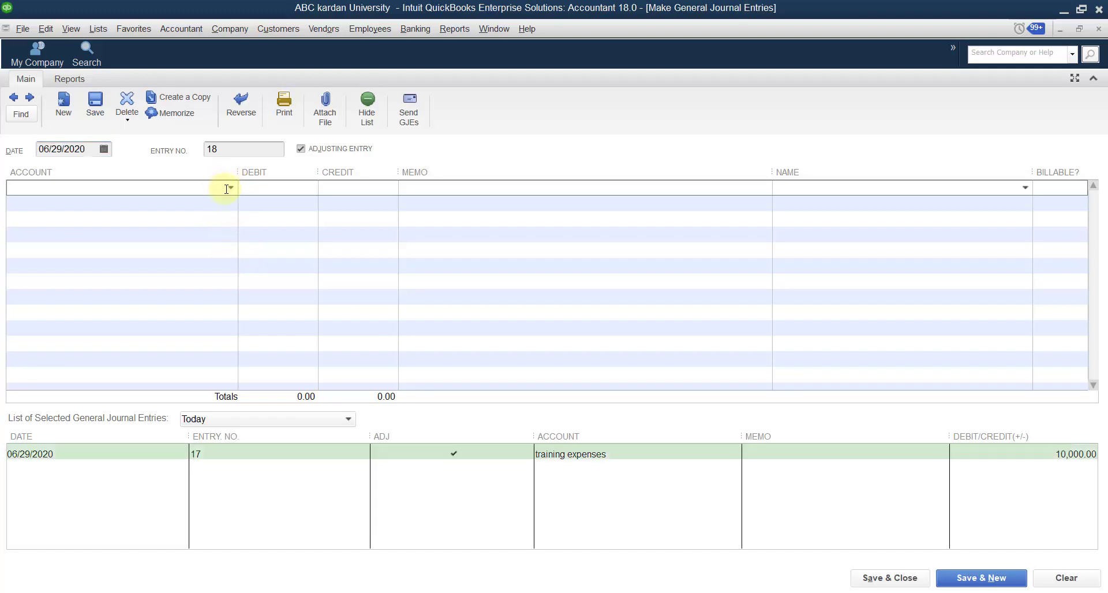
{"action": "left_click", "coordinate": [230, 188]}
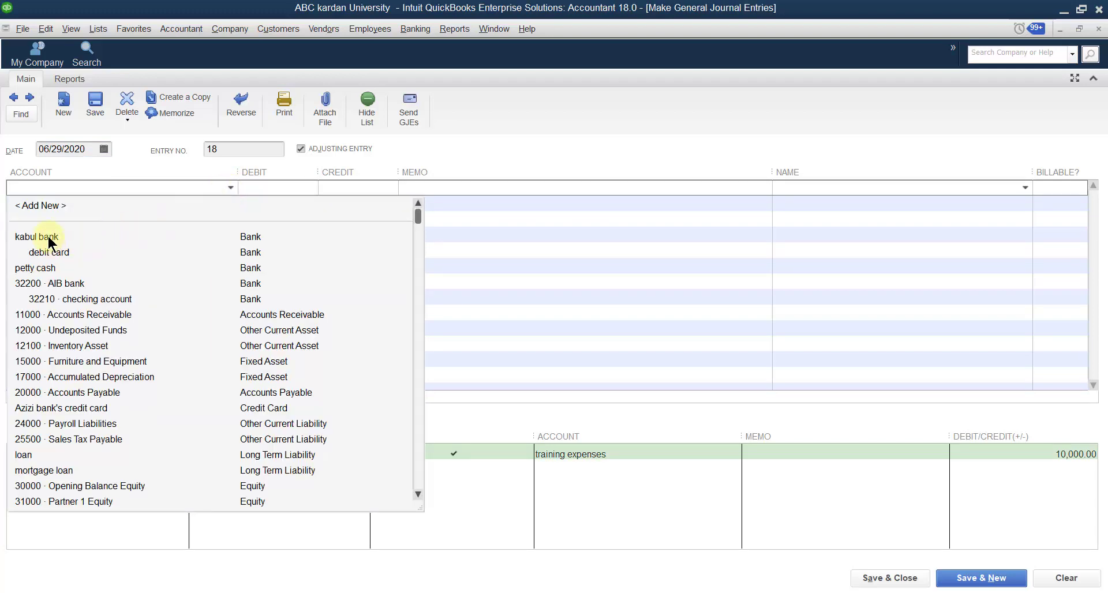
{"action": "left_click", "coordinate": [44, 269]}
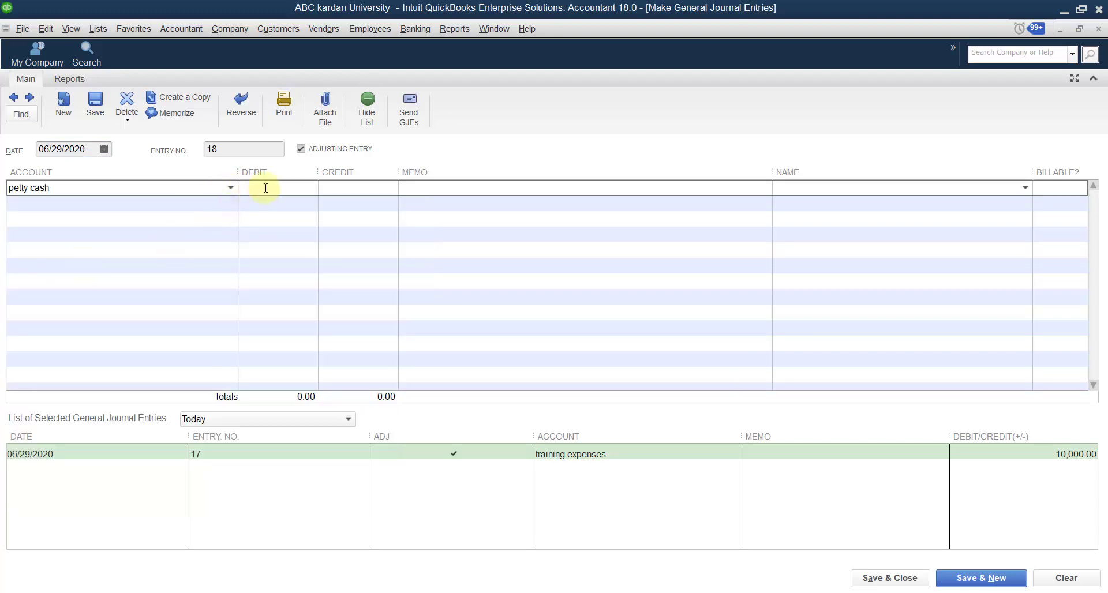
{"action": "type", "text": "10000"}
Add kabul bank as the second line of the journal entry with a debit of 100,000
{"action": "left_click", "coordinate": [226, 203]}
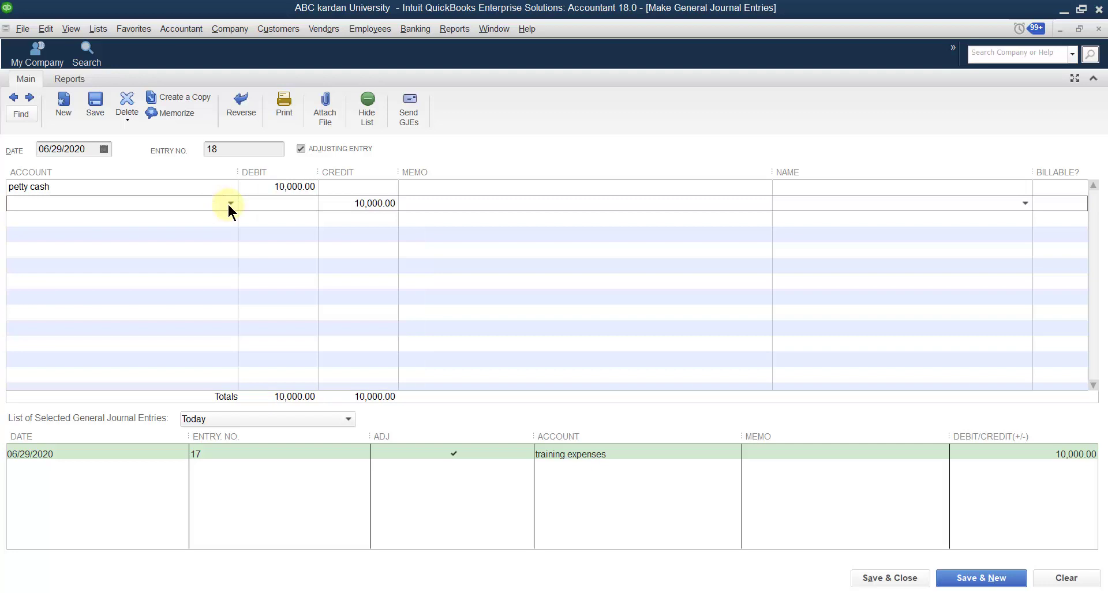
{"action": "left_click", "coordinate": [229, 204]}
{"action": "left_click", "coordinate": [53, 249]}
{"action": "left_click", "coordinate": [233, 231]}
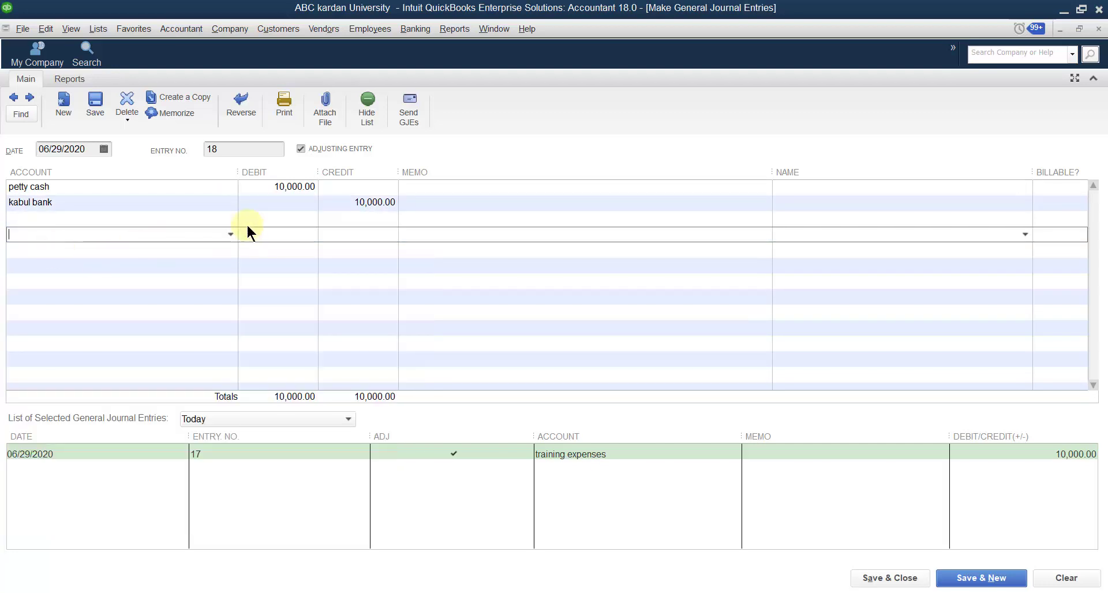
{"action": "left_click", "coordinate": [272, 205]}
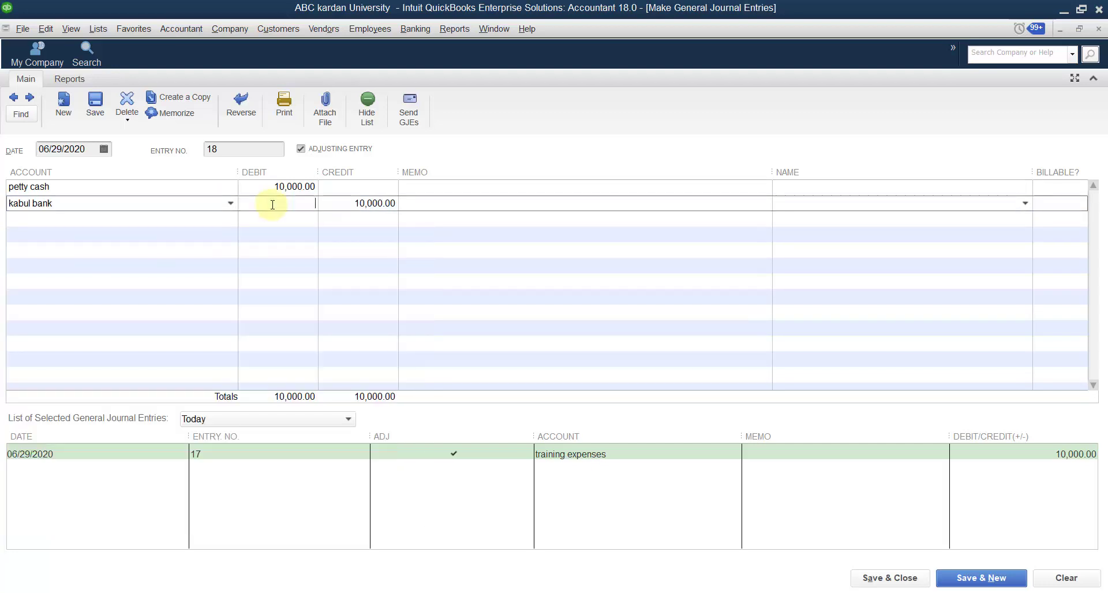
{"action": "type", "text": "100000"}
Add a third line for account 12100 Inventory Asset with a debit of 150,000
{"action": "left_click", "coordinate": [222, 216]}
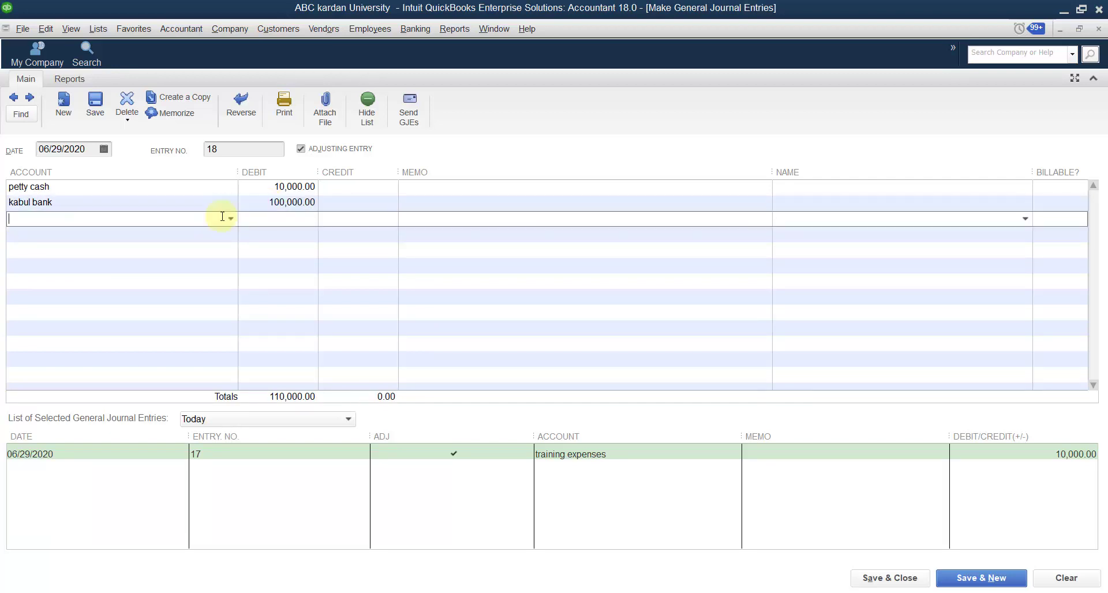
{"action": "left_click", "coordinate": [230, 218]}
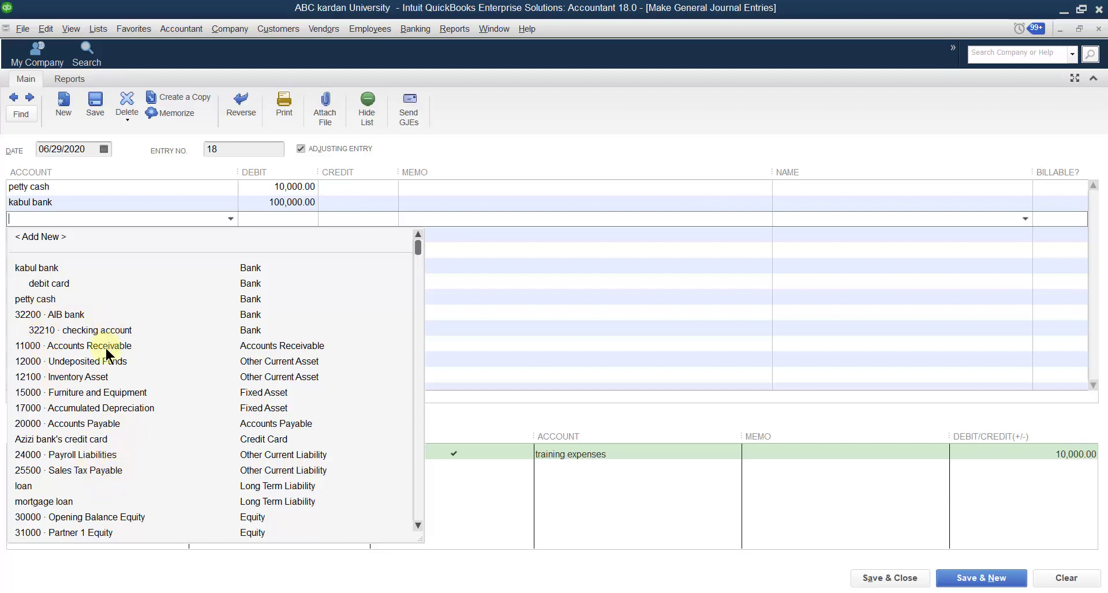
{"action": "left_click", "coordinate": [100, 377]}
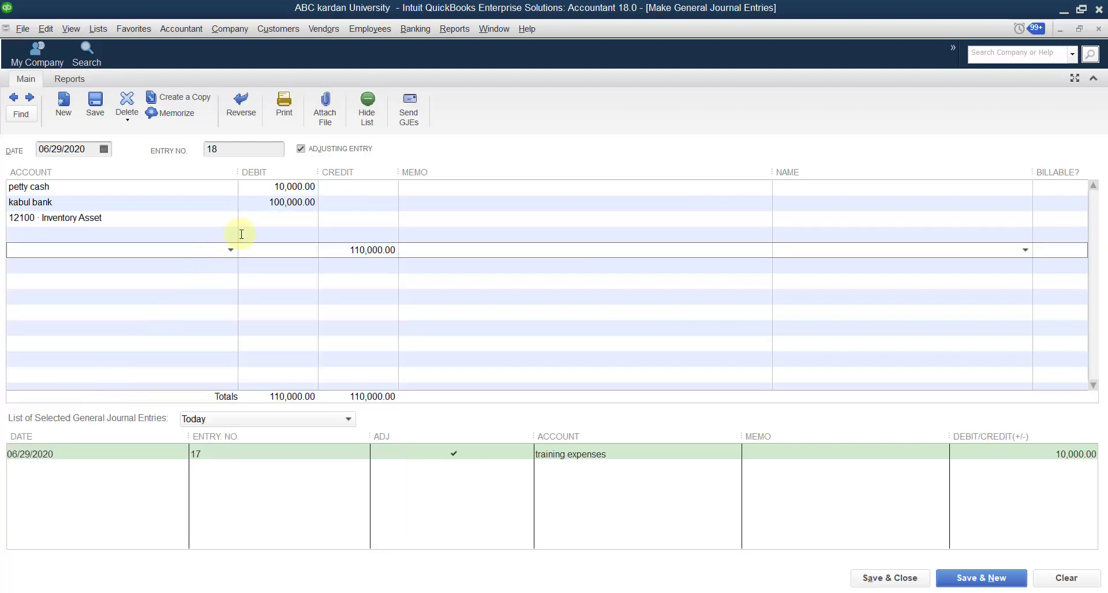
{"action": "left_click", "coordinate": [260, 218]}
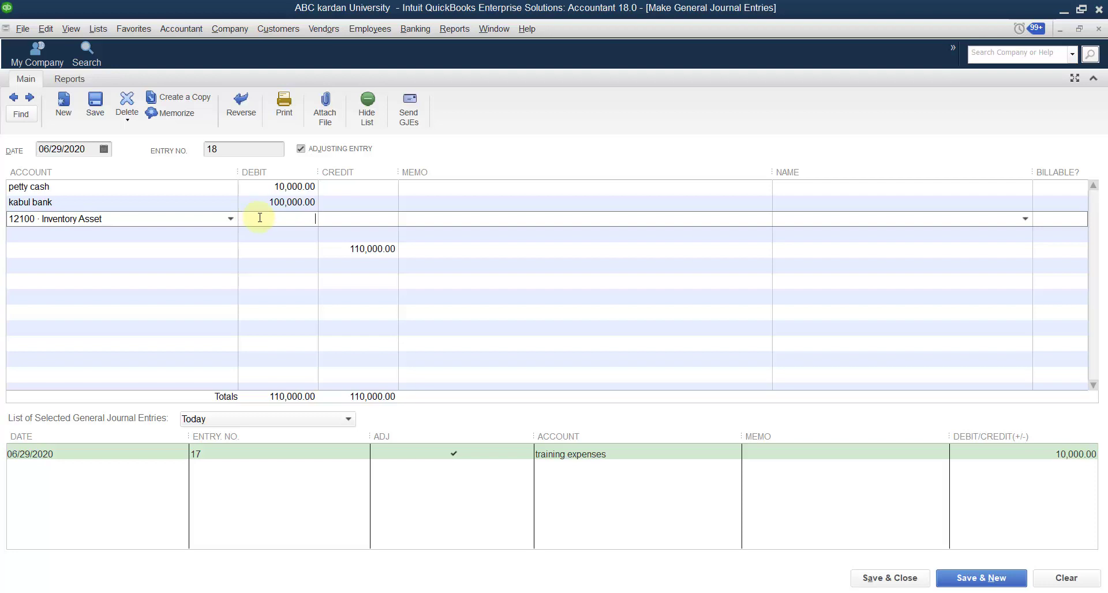
{"action": "type", "text": "150000"}
{"action": "left_click", "coordinate": [215, 235]}
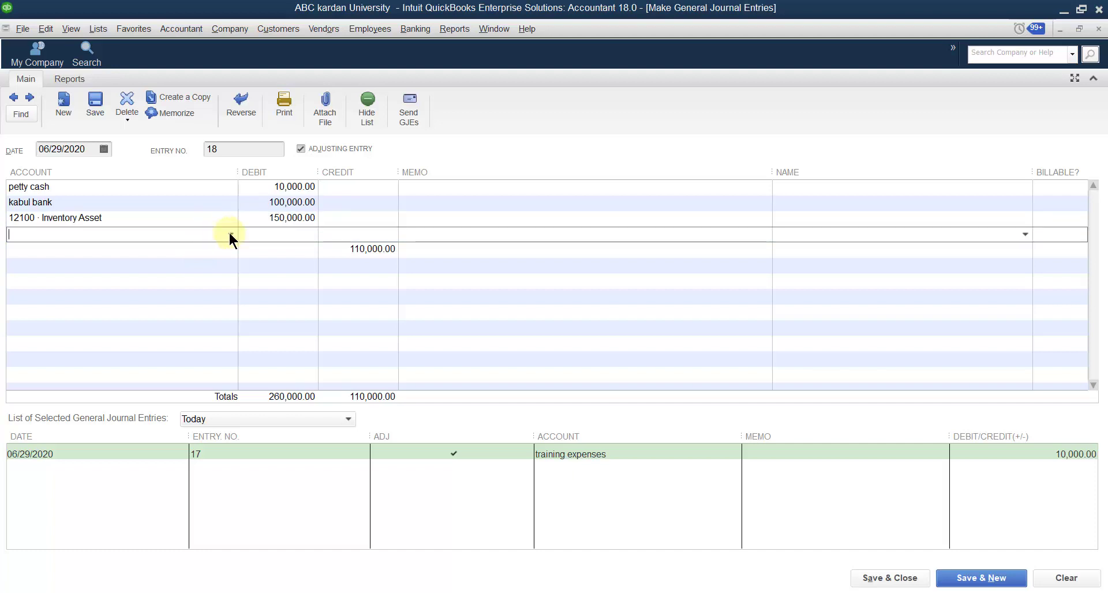
{"action": "left_click", "coordinate": [229, 234]}
{"action": "left_click", "coordinate": [230, 235]}
{"action": "left_click", "coordinate": [230, 234]}
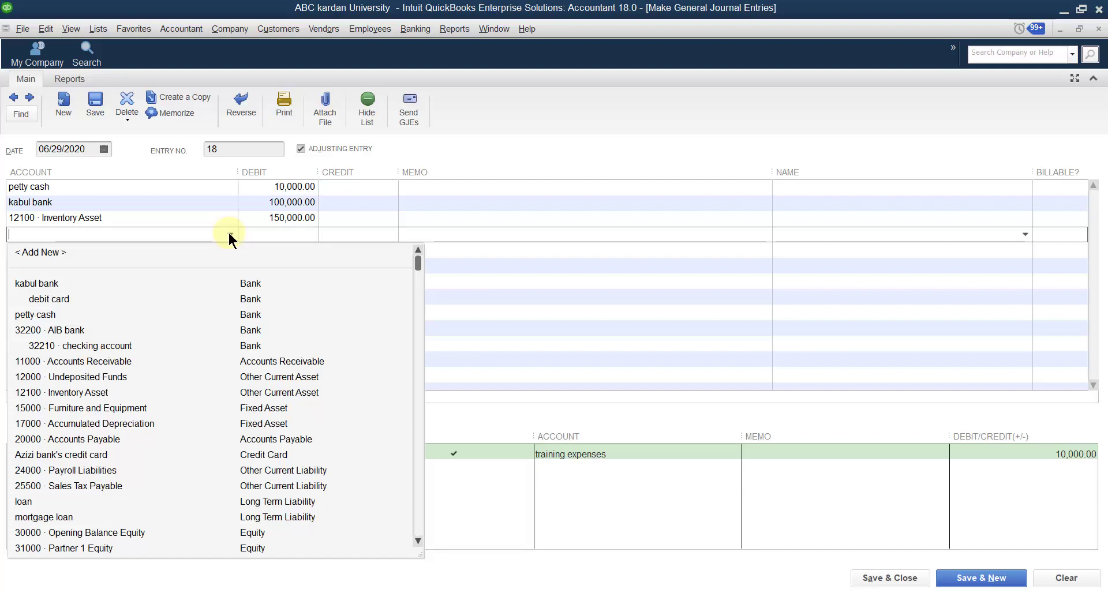
{"action": "left_click", "coordinate": [314, 231]}
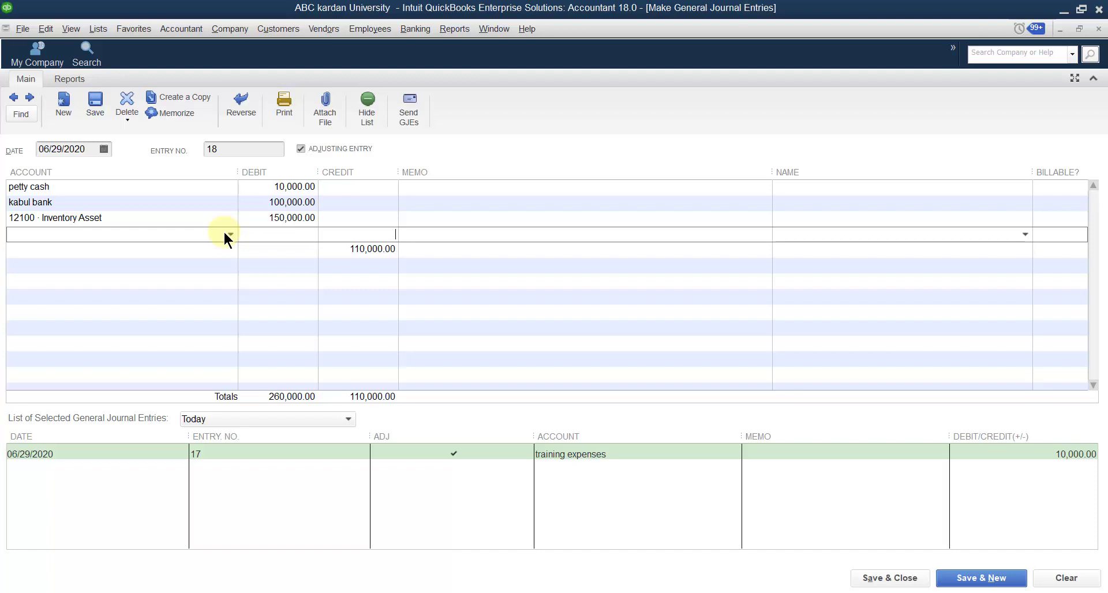
{"action": "left_click", "coordinate": [317, 33]}
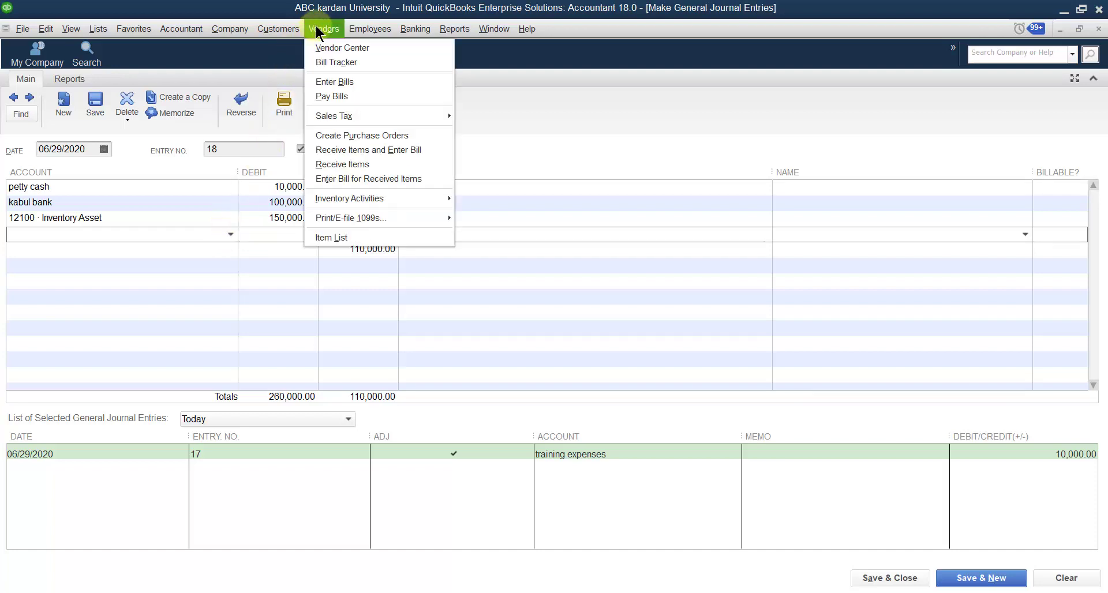
{"action": "mouse_move", "coordinate": [296, 30]}
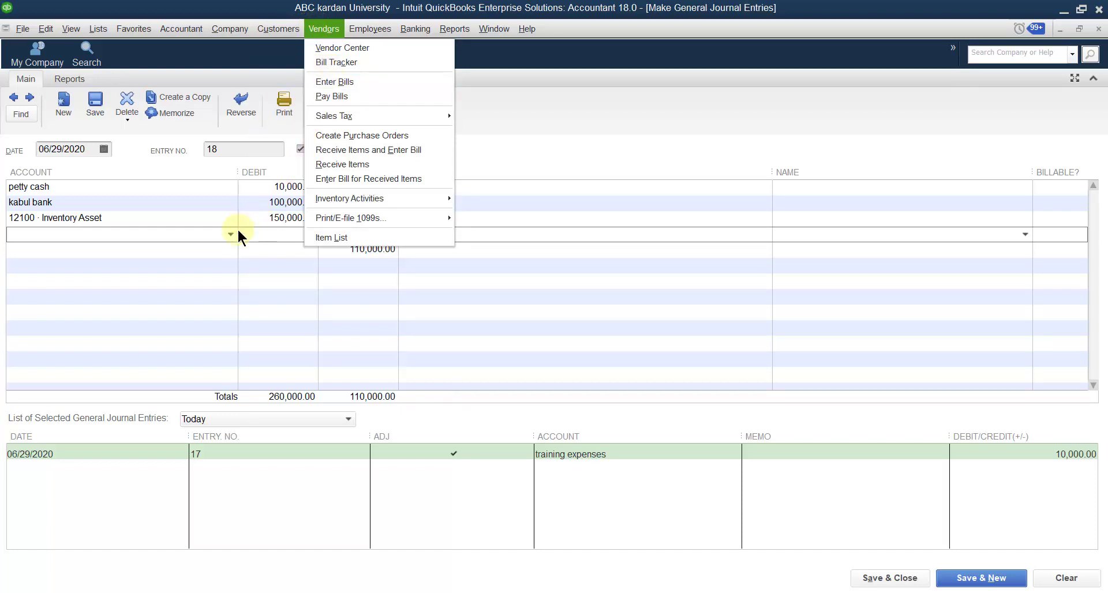
{"action": "left_click", "coordinate": [202, 235]}
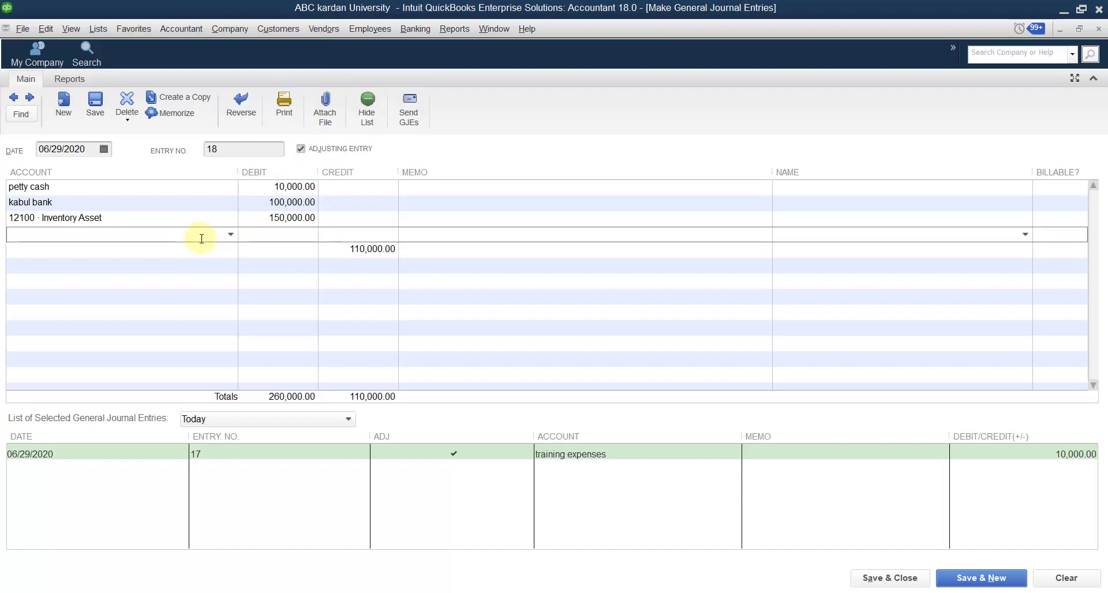
Add a fourth line for account 11000 Accounts Receivable with a debit of 120,000
{"action": "left_click", "coordinate": [230, 235]}
{"action": "left_click", "coordinate": [246, 362]}
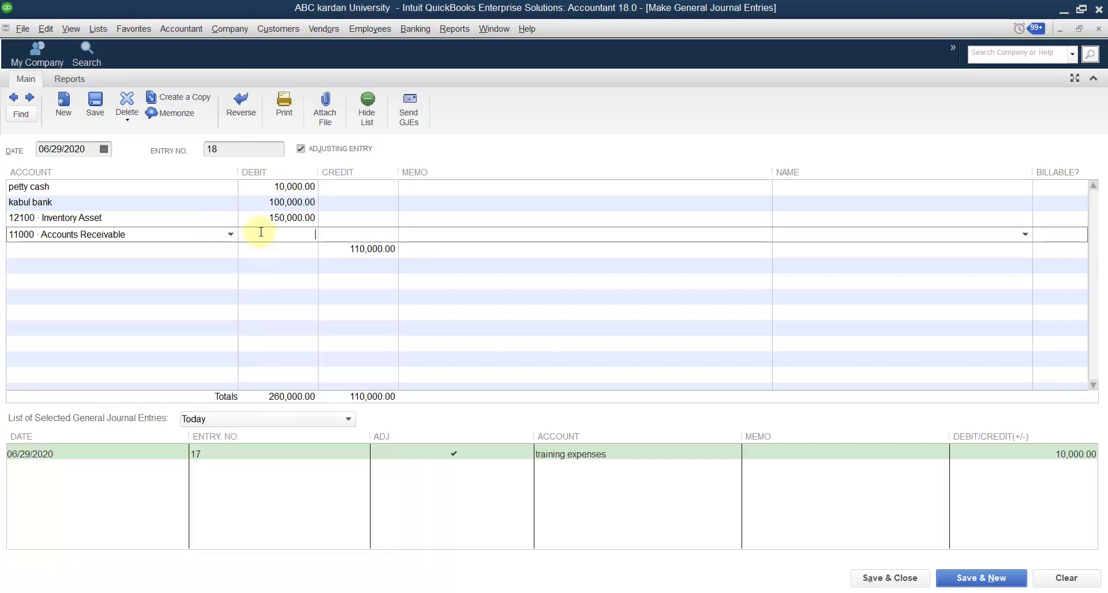
{"action": "type", "text": "120000"}
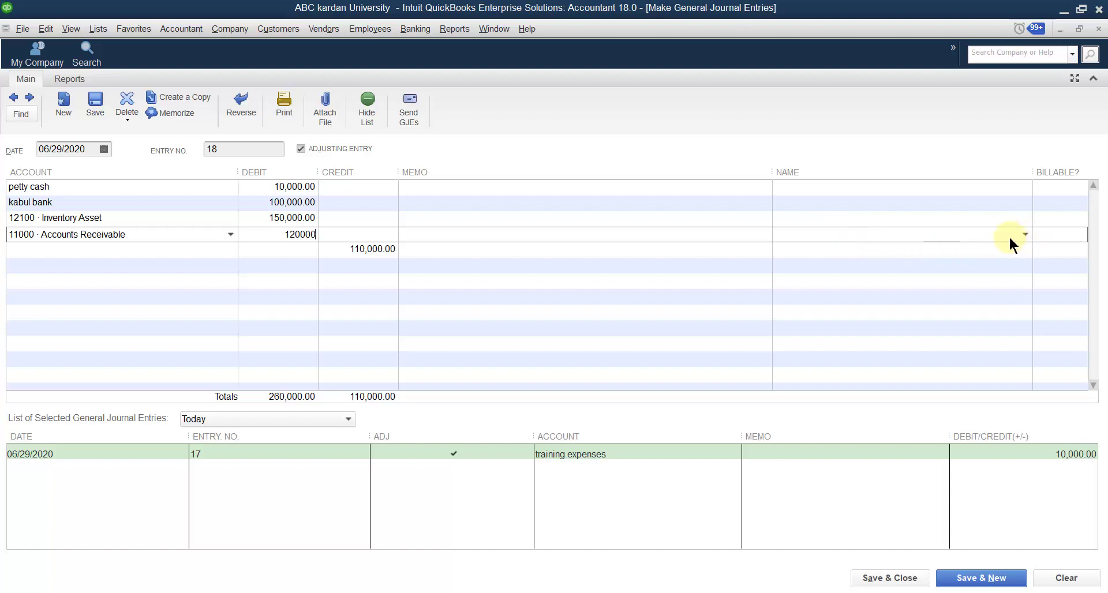
Assign the first listed customer as the name on the Accounts Receivable line
{"action": "left_click", "coordinate": [1026, 234]}
{"action": "left_click", "coordinate": [1025, 234]}
{"action": "left_click", "coordinate": [1025, 234]}
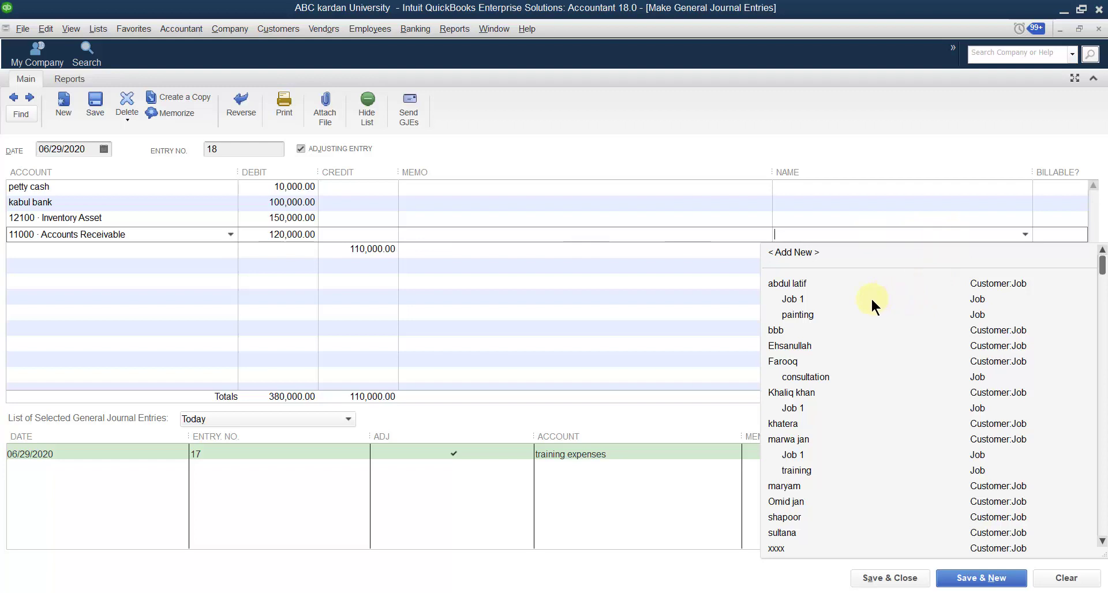
{"action": "left_click", "coordinate": [281, 27]}
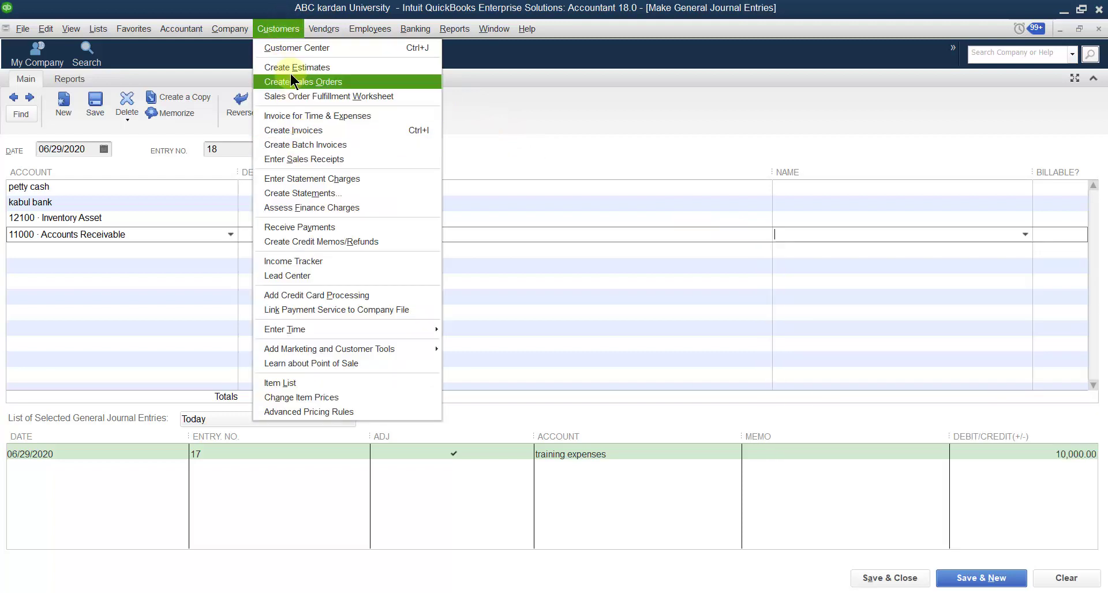
{"action": "left_click", "coordinate": [537, 106]}
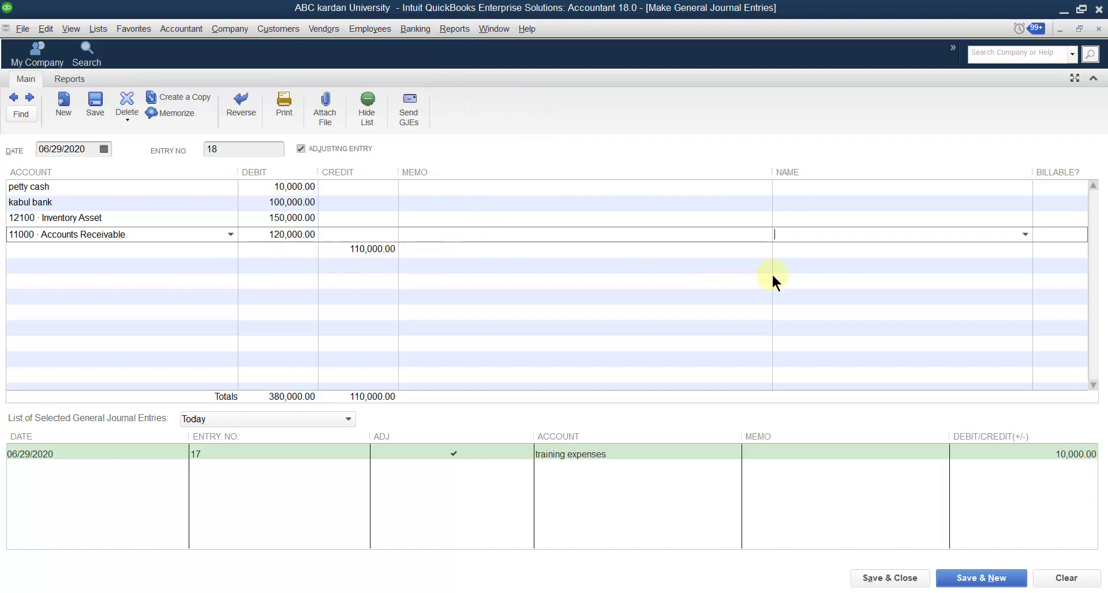
{"action": "left_click", "coordinate": [1026, 233]}
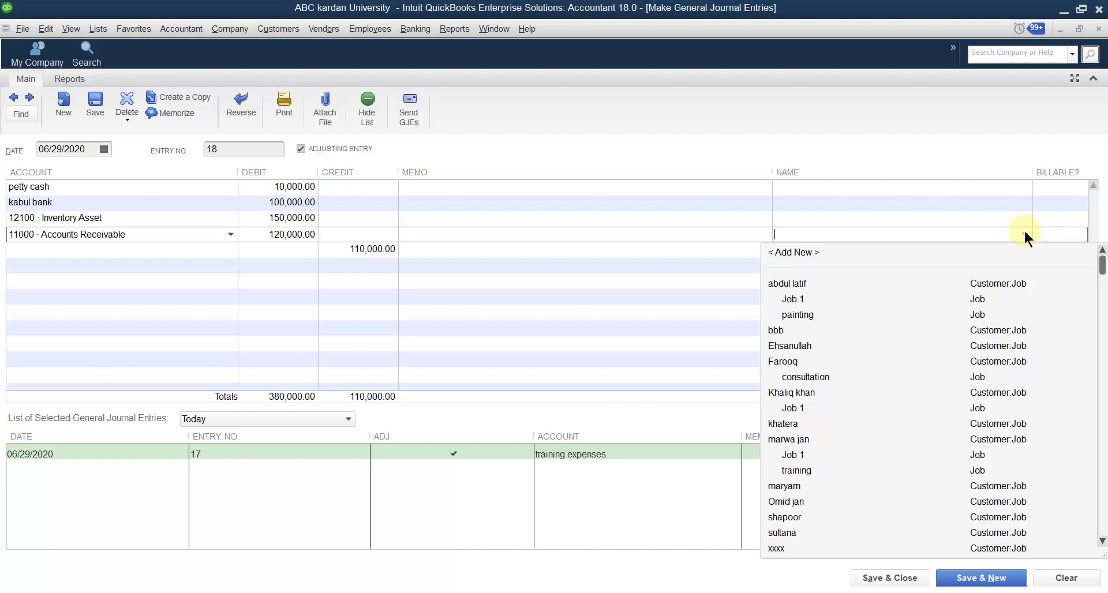
{"action": "left_click", "coordinate": [792, 285]}
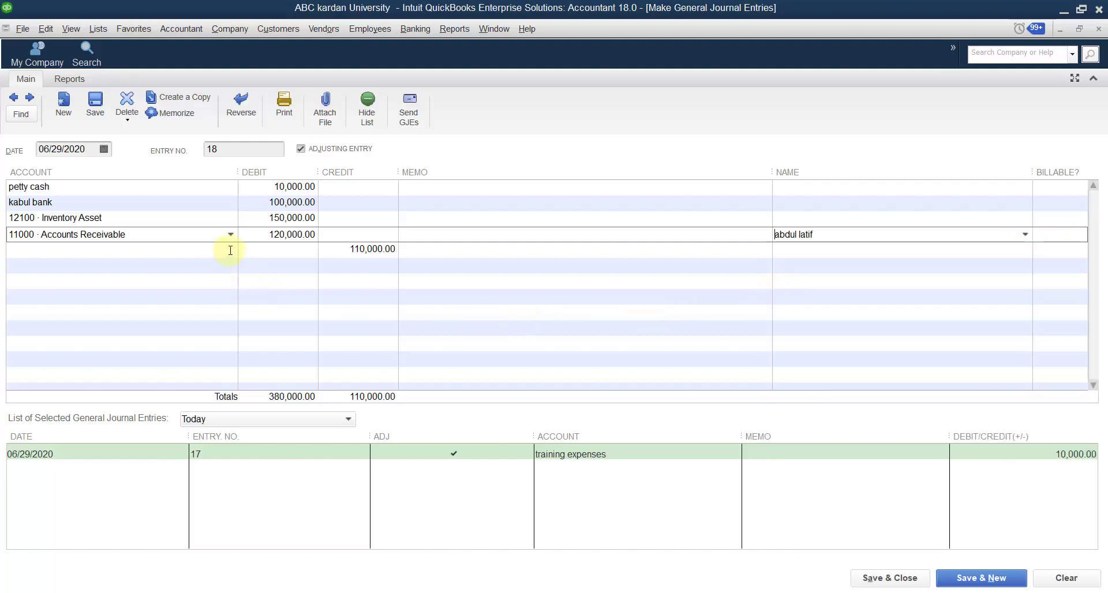
Clear the automatically filled credit amount on the line below Accounts Receivable
{"action": "left_click", "coordinate": [295, 250]}
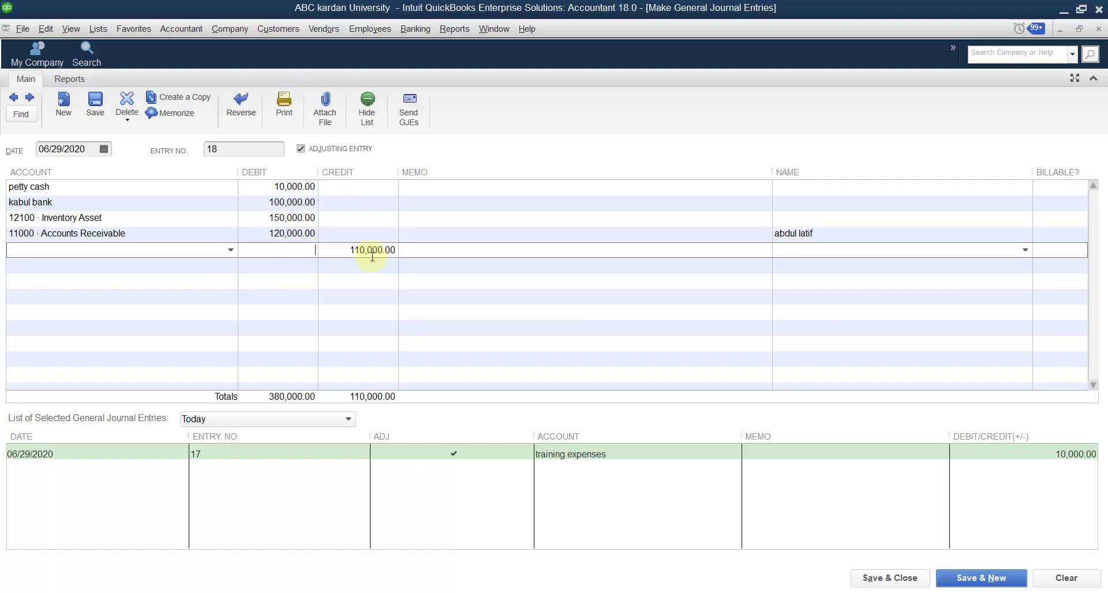
{"action": "left_click", "coordinate": [348, 249]}
{"action": "key", "text": "BackSpace"}
{"action": "key", "text": "BackSpace"}
{"action": "left_click", "coordinate": [267, 251]}
Set the fifth line's account to loan and enter a credit of 40,000
{"action": "left_click", "coordinate": [226, 251]}
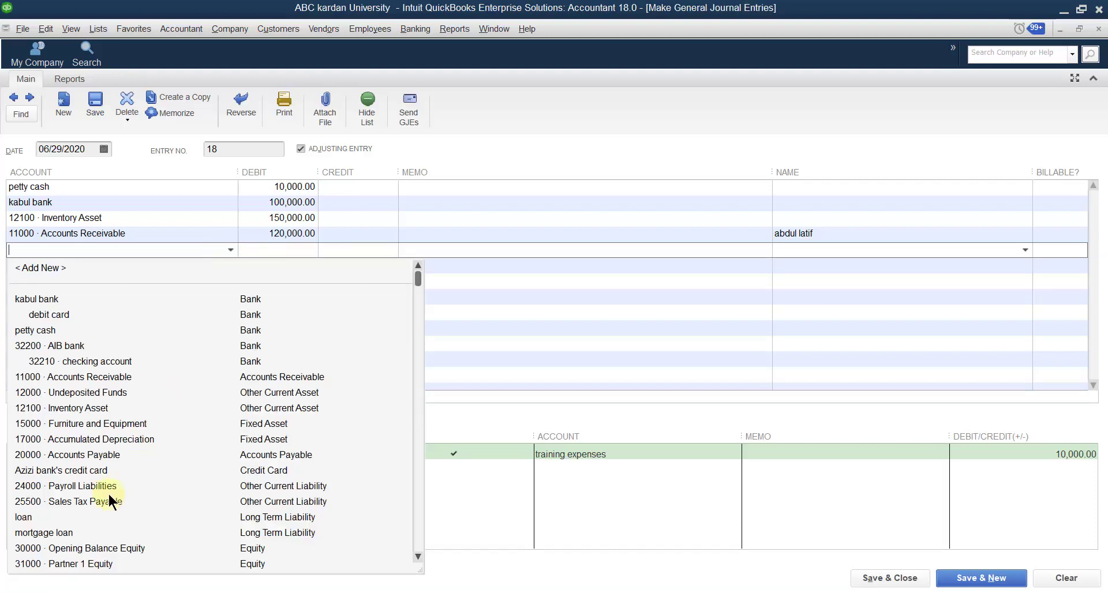
{"action": "left_click", "coordinate": [61, 518]}
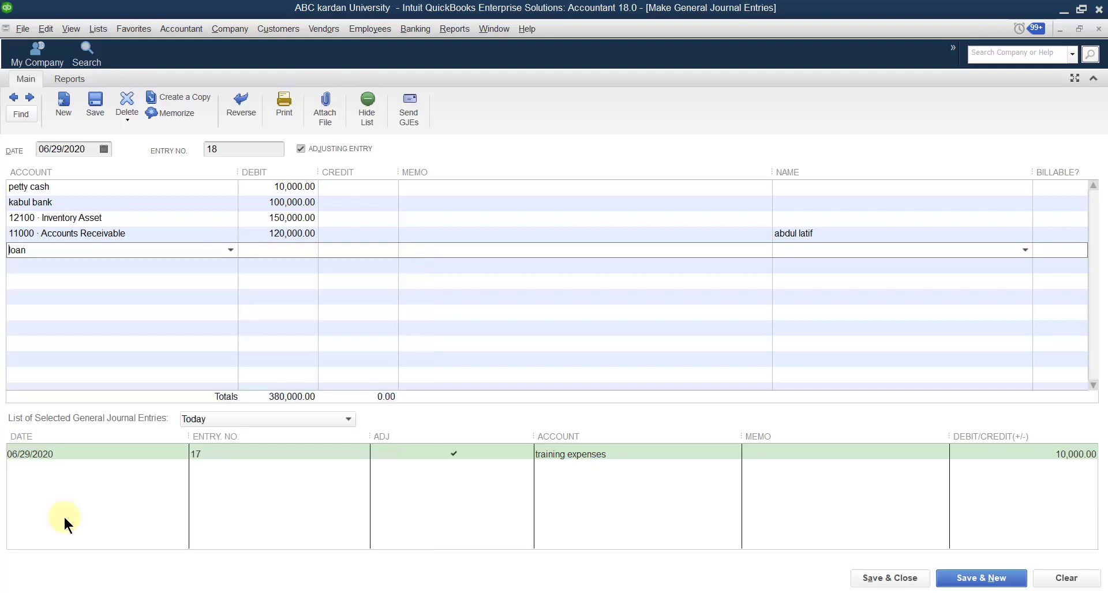
{"action": "left_click", "coordinate": [347, 246]}
{"action": "type", "text": "40000"}
Add a line for account 25500 Sales Tax Payable and set its credit to 50,000
{"action": "left_click", "coordinate": [227, 261]}
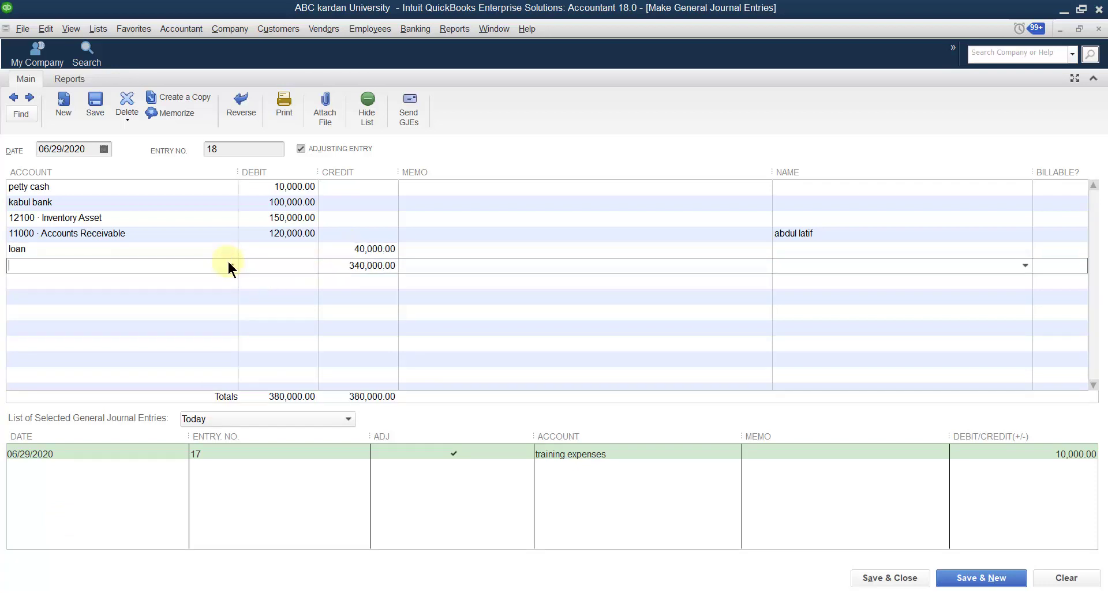
{"action": "left_click", "coordinate": [227, 259]}
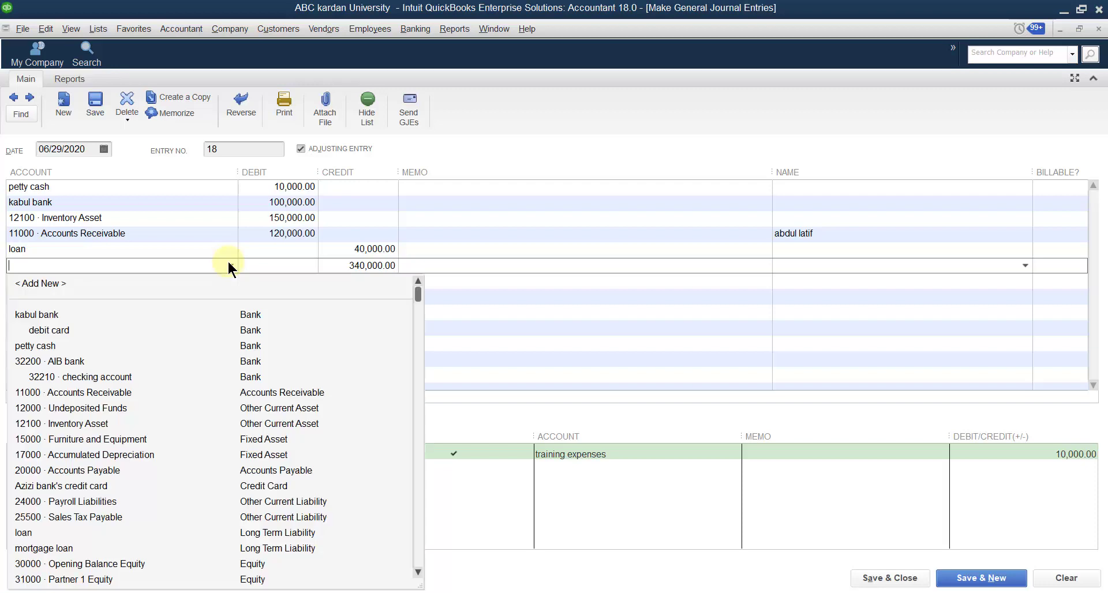
{"action": "left_click", "coordinate": [110, 518]}
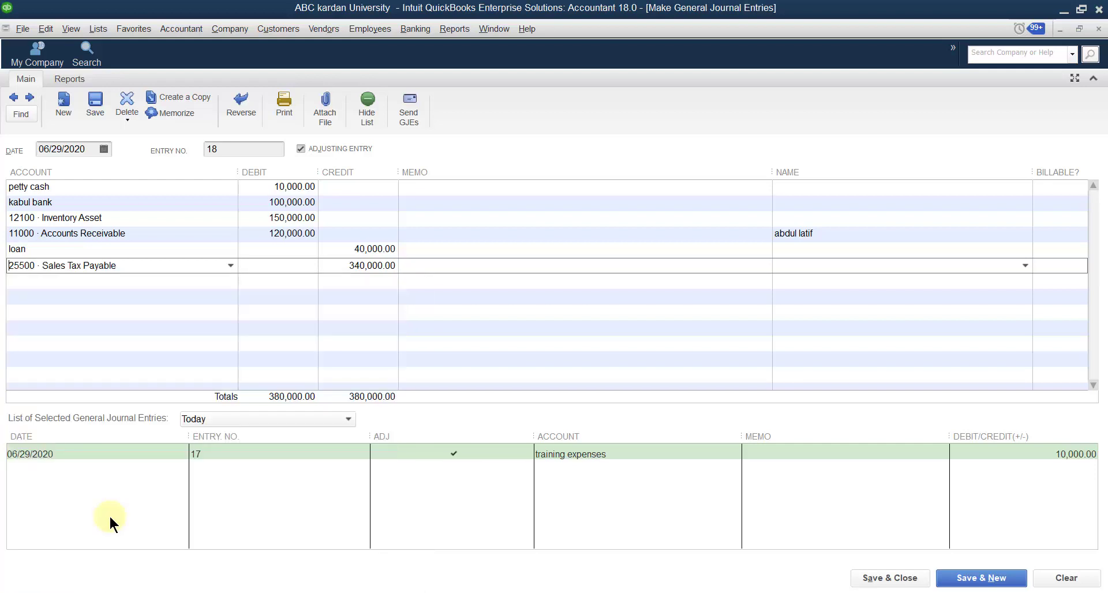
{"action": "left_click_drag", "start_coordinate": [340, 270], "coordinate": [411, 264]}
{"action": "type", "text": "50000"}
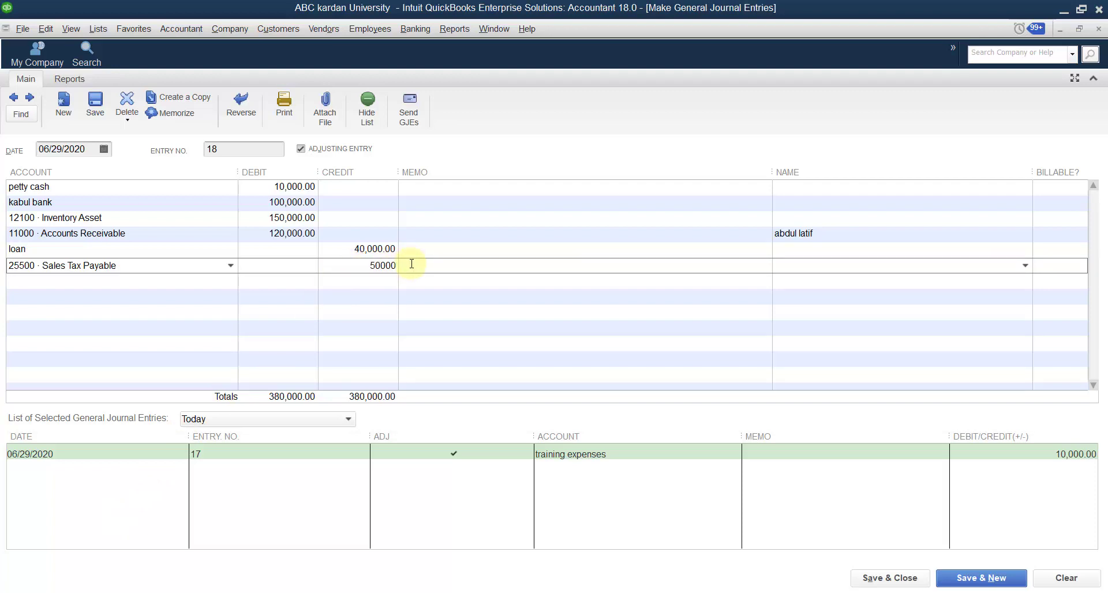
{"action": "left_click", "coordinate": [215, 283]}
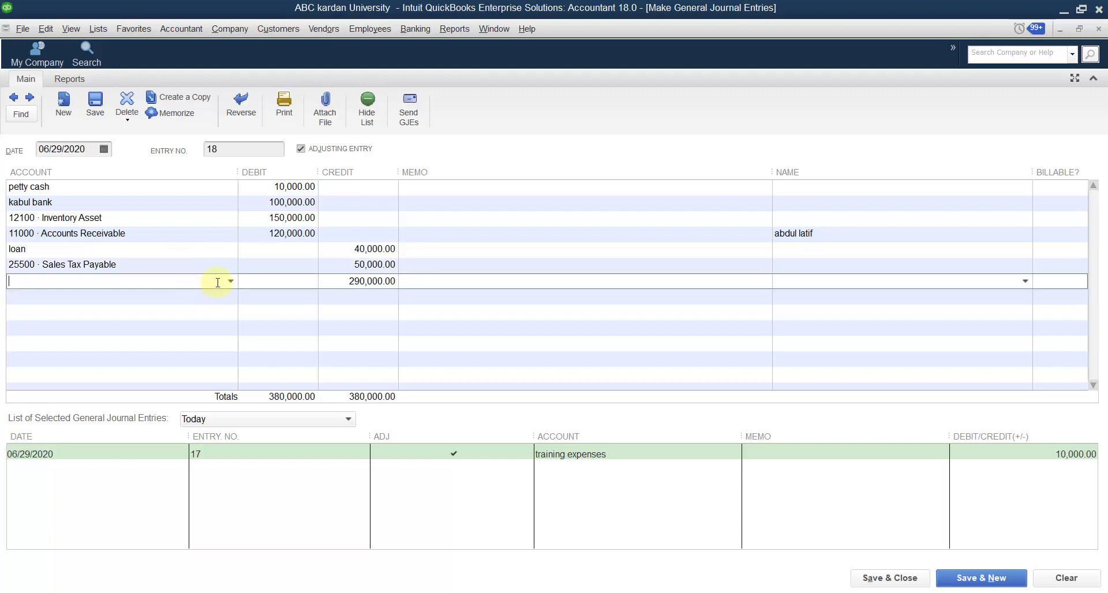
Add a line for account 31000 Partner 1 Equity and set its credit to 190,000
{"action": "left_click", "coordinate": [230, 282]}
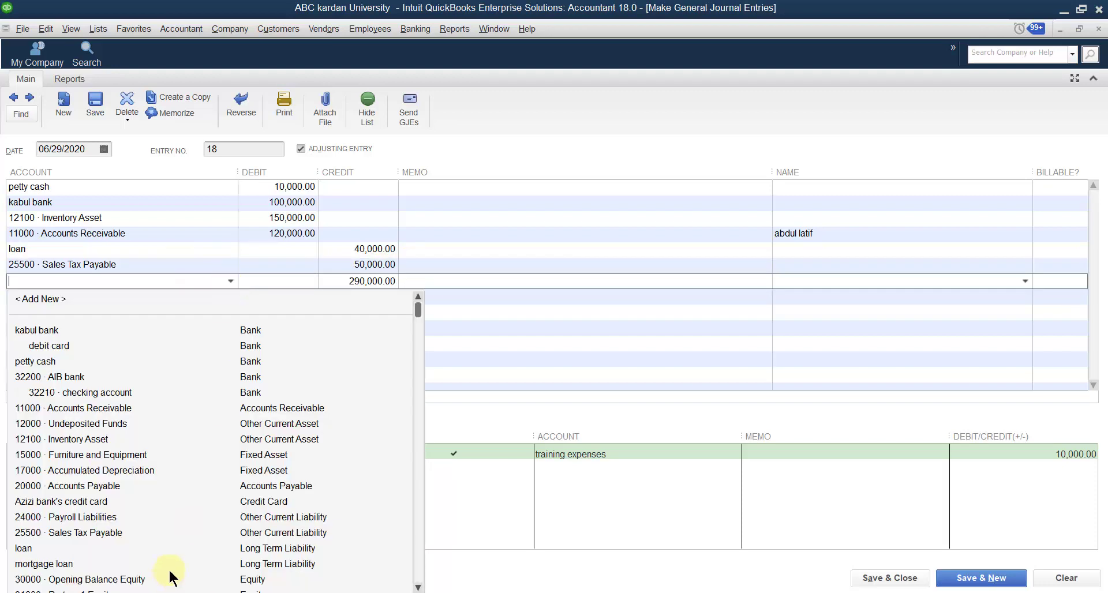
{"action": "scroll", "coordinate": [170, 569], "scroll_direction": "down", "scroll_amount": 2}
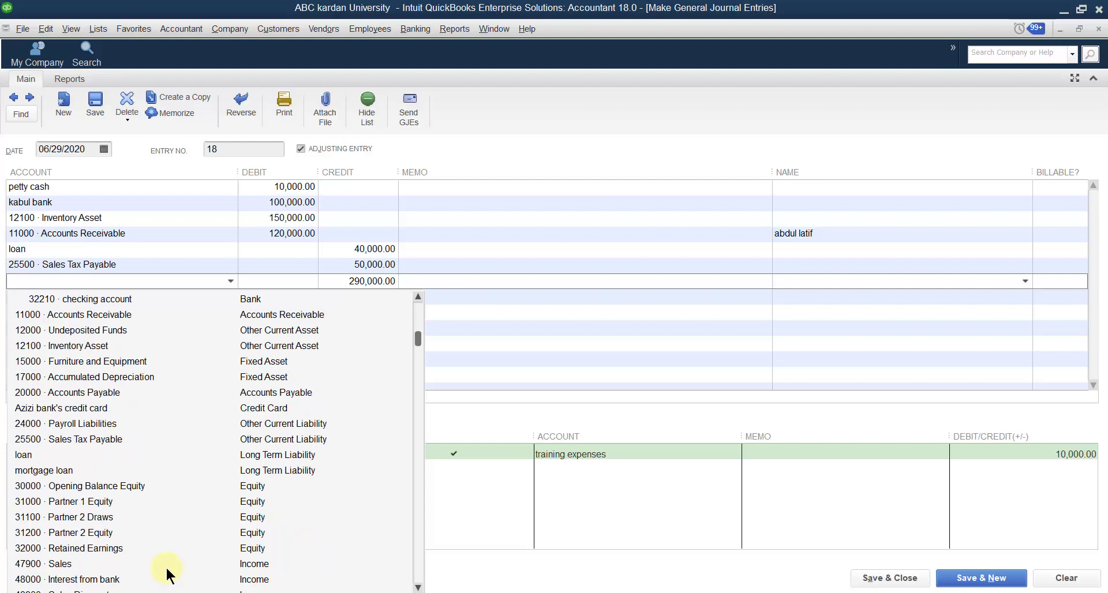
{"action": "left_click", "coordinate": [101, 502]}
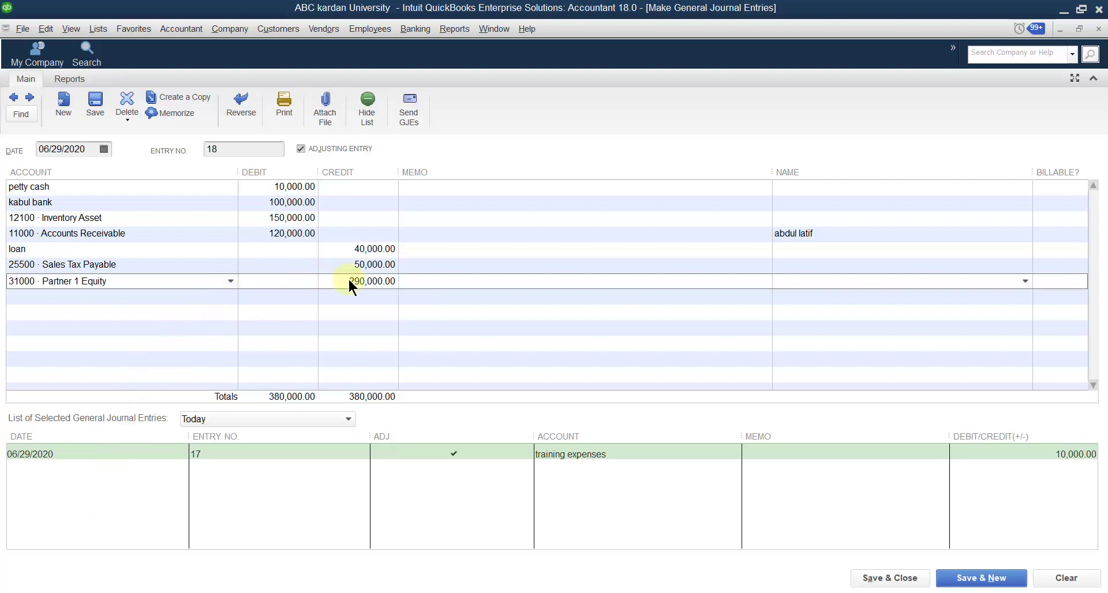
{"action": "left_click_drag", "start_coordinate": [348, 282], "coordinate": [416, 282]}
{"action": "type", "text": "190000"}
Add a line for account 31200 Partner 2 Equity, keeping the automatically filled remaining credit
{"action": "left_click", "coordinate": [228, 296]}
{"action": "left_click", "coordinate": [230, 297]}
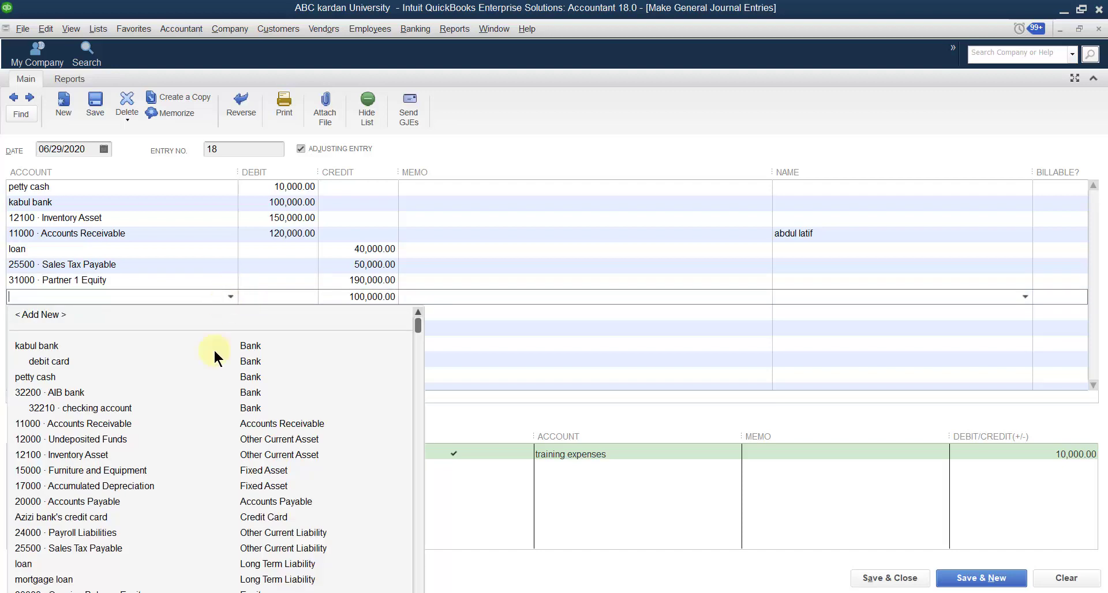
{"action": "scroll", "coordinate": [134, 548], "scroll_direction": "down", "scroll_amount": 3}
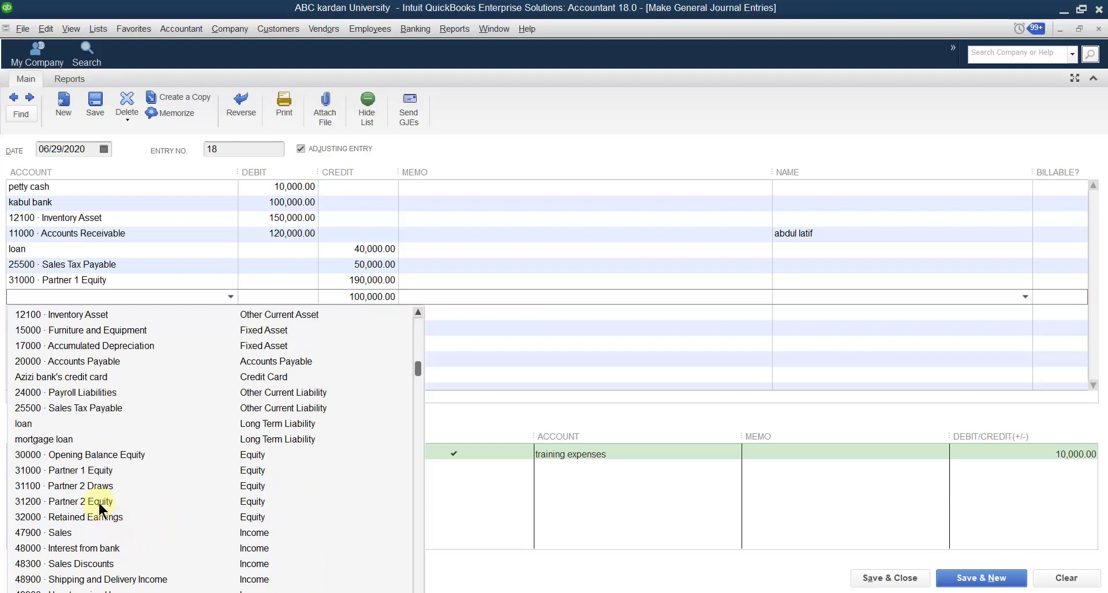
{"action": "left_click", "coordinate": [99, 503]}
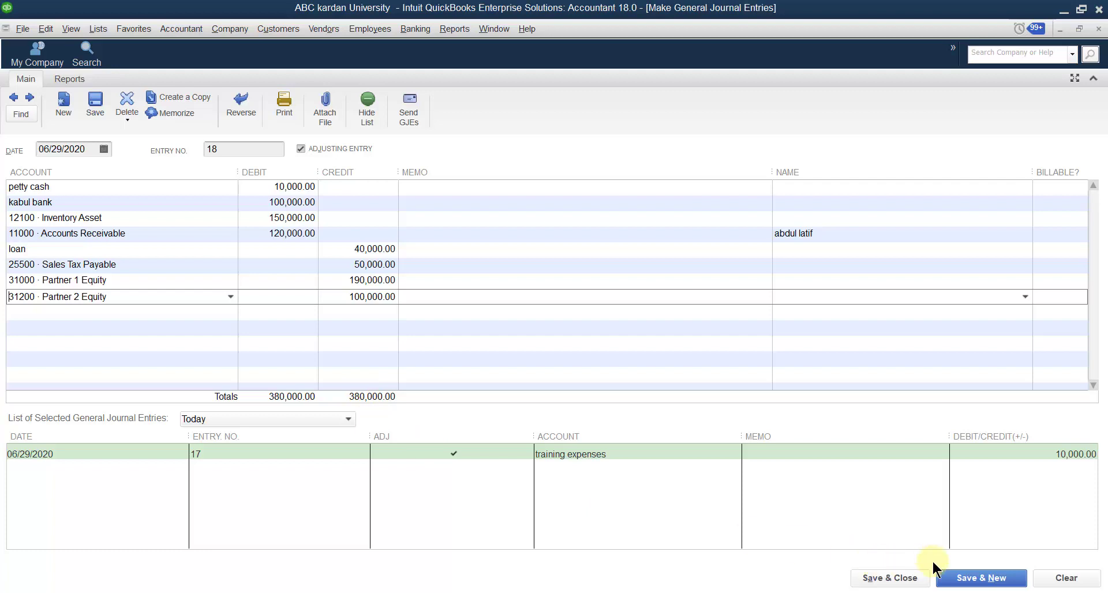
Assign the vendor ministry of finance to the Sales Tax Payable line and save the journal entry, starting a new one
{"action": "left_click", "coordinate": [976, 584]}
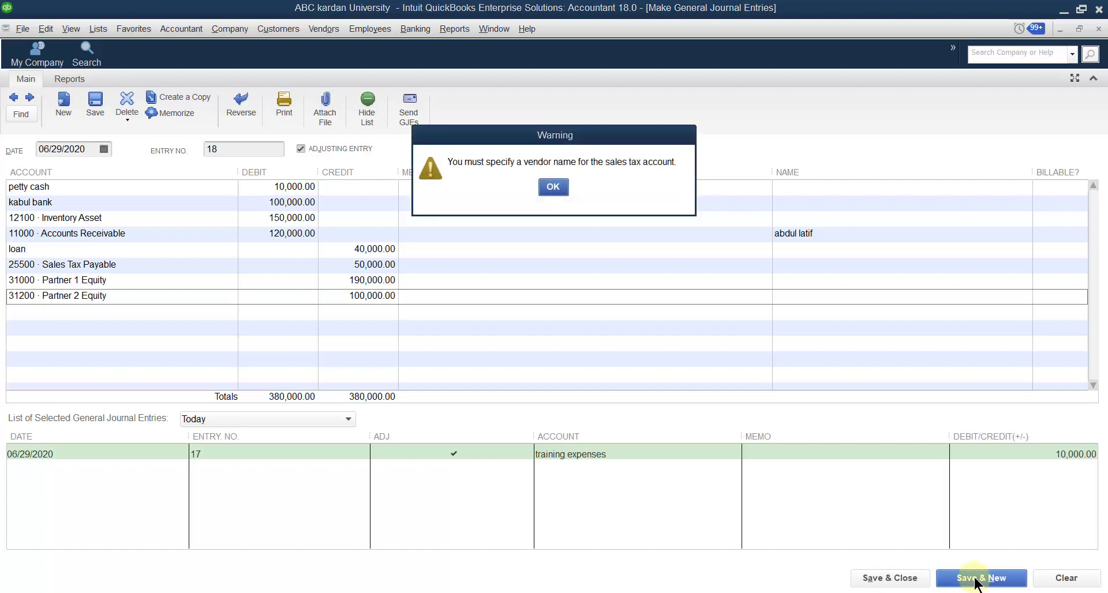
{"action": "left_click", "coordinate": [553, 185]}
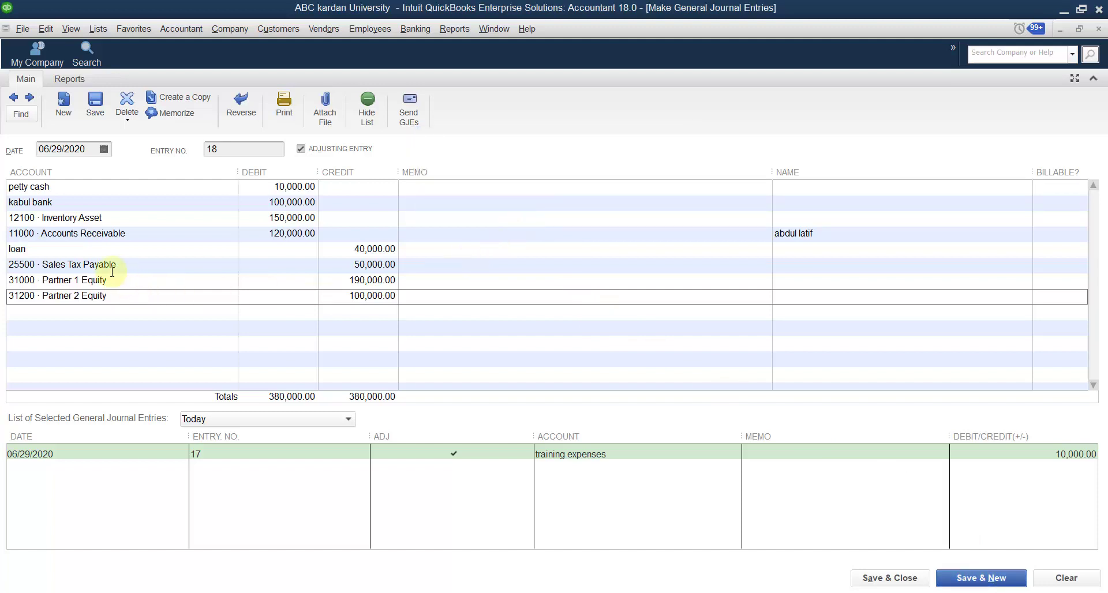
{"action": "left_click", "coordinate": [437, 263]}
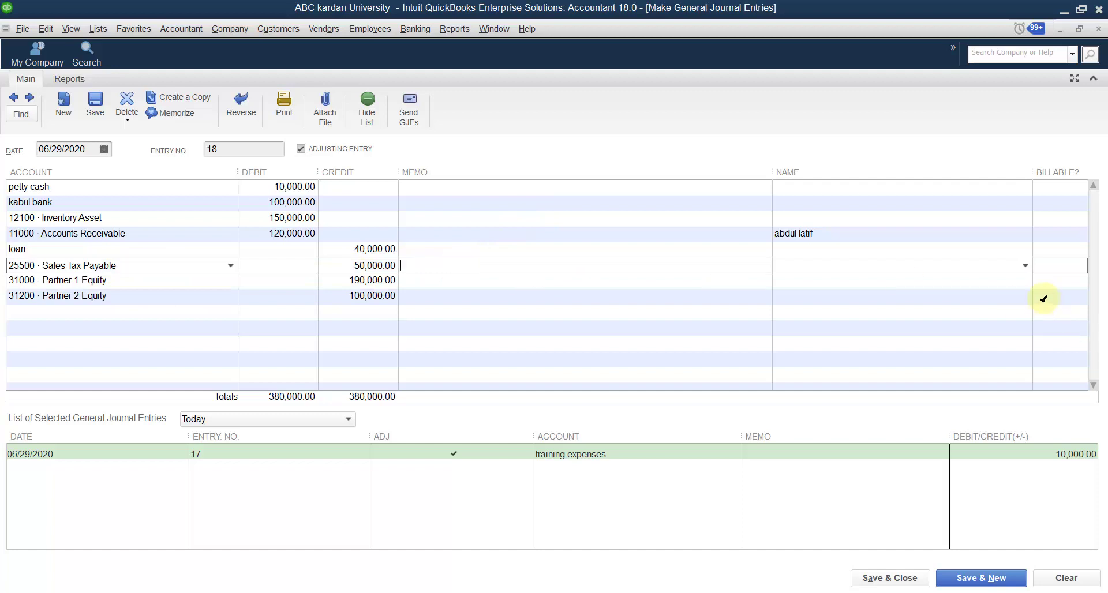
{"action": "left_click", "coordinate": [1026, 266]}
{"action": "scroll", "coordinate": [850, 543], "scroll_direction": "down", "scroll_amount": 4}
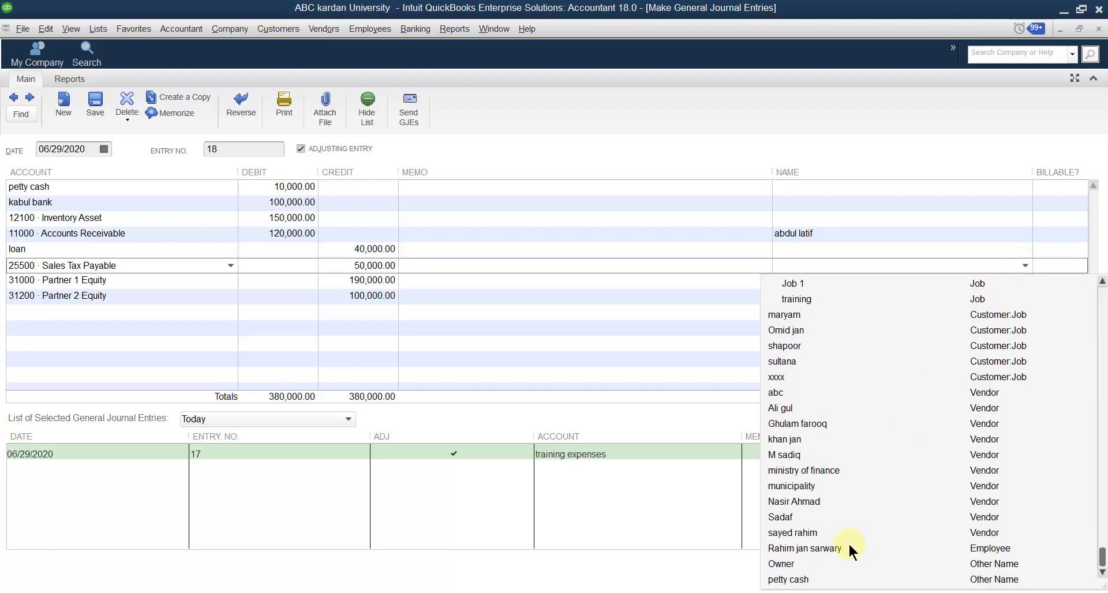
{"action": "left_click", "coordinate": [800, 471]}
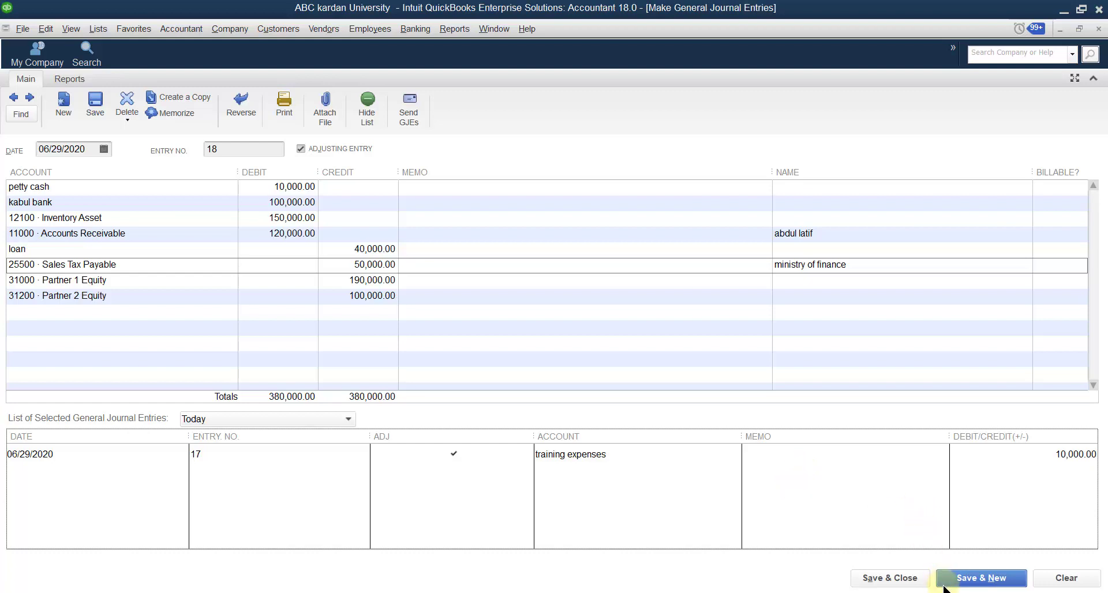
{"action": "left_click", "coordinate": [968, 580]}
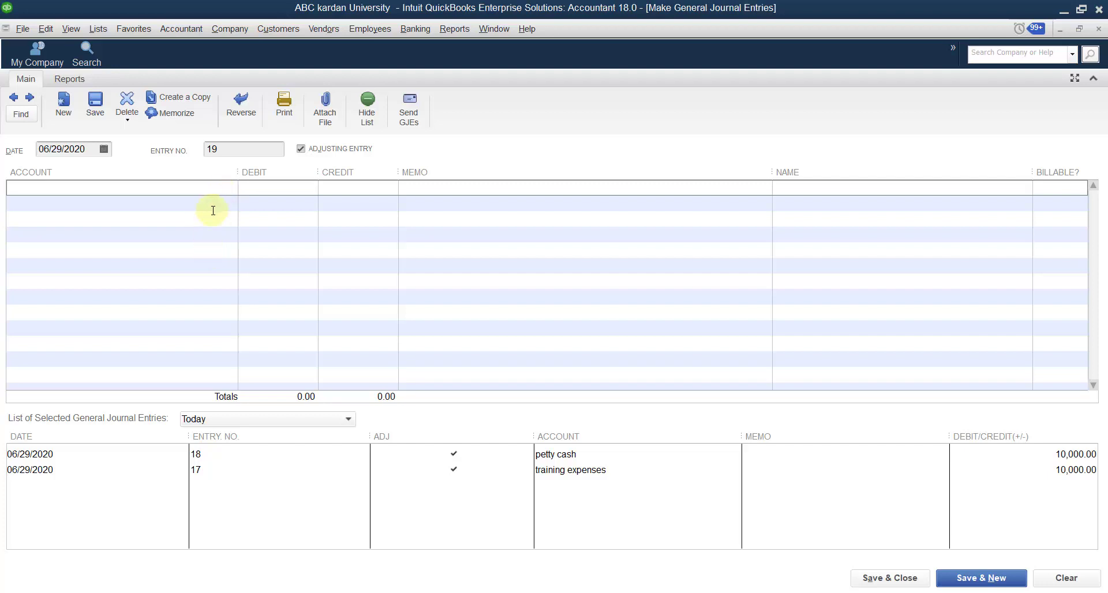
Enter debits of 100,000 for 32200 AIB bank and 200,000 for 15000 Furniture and Equipment on the first two lines
{"action": "left_click", "coordinate": [222, 187]}
{"action": "left_click", "coordinate": [228, 188]}
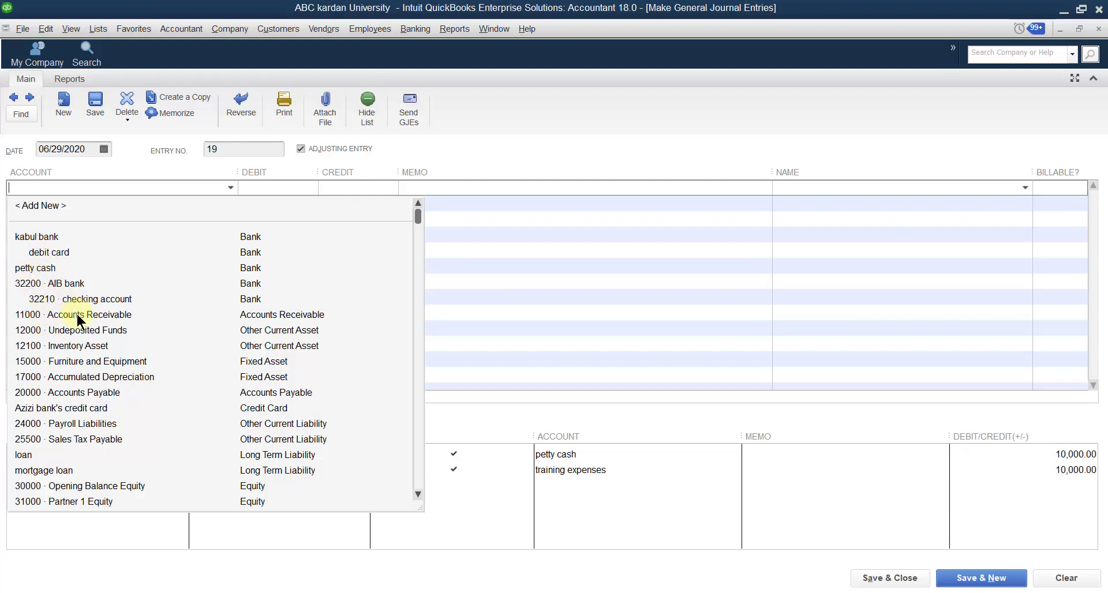
{"action": "left_click", "coordinate": [52, 283]}
{"action": "key", "text": "Down"}
{"action": "left_click", "coordinate": [253, 187]}
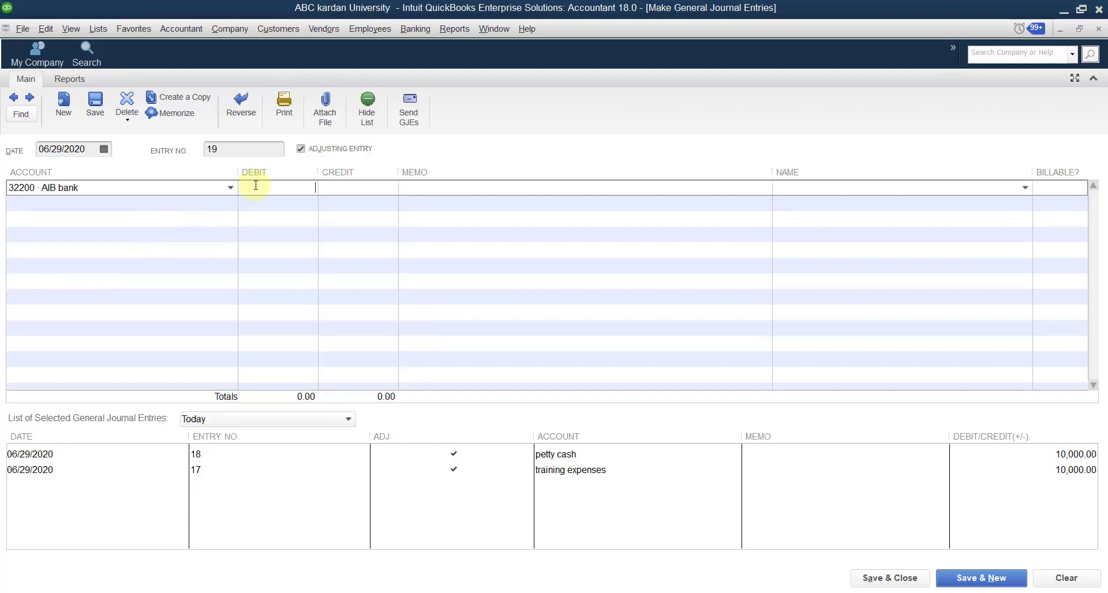
{"action": "type", "text": "100000"}
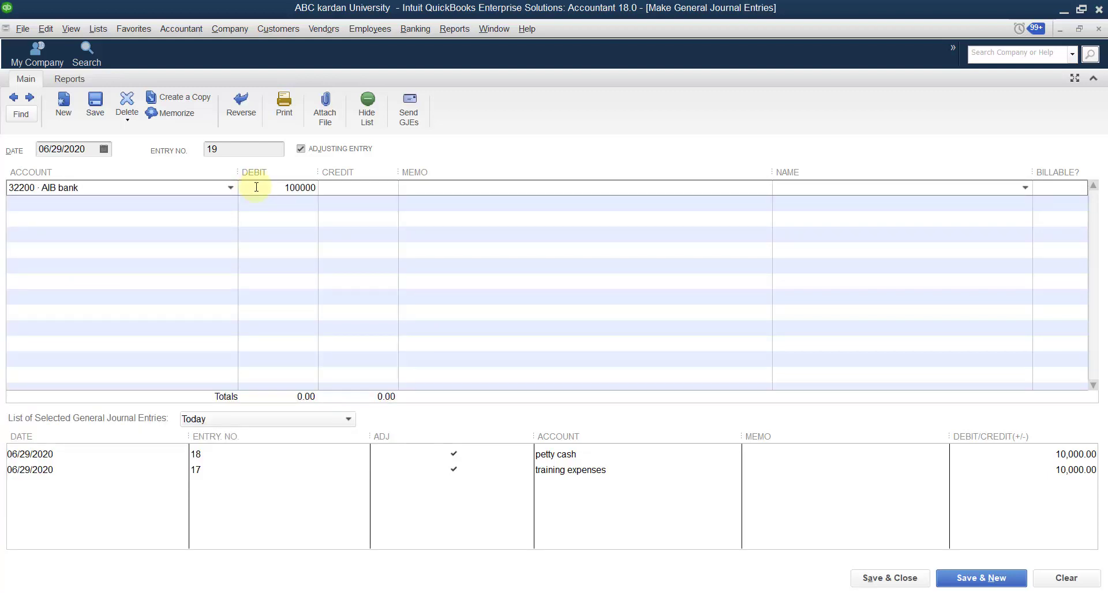
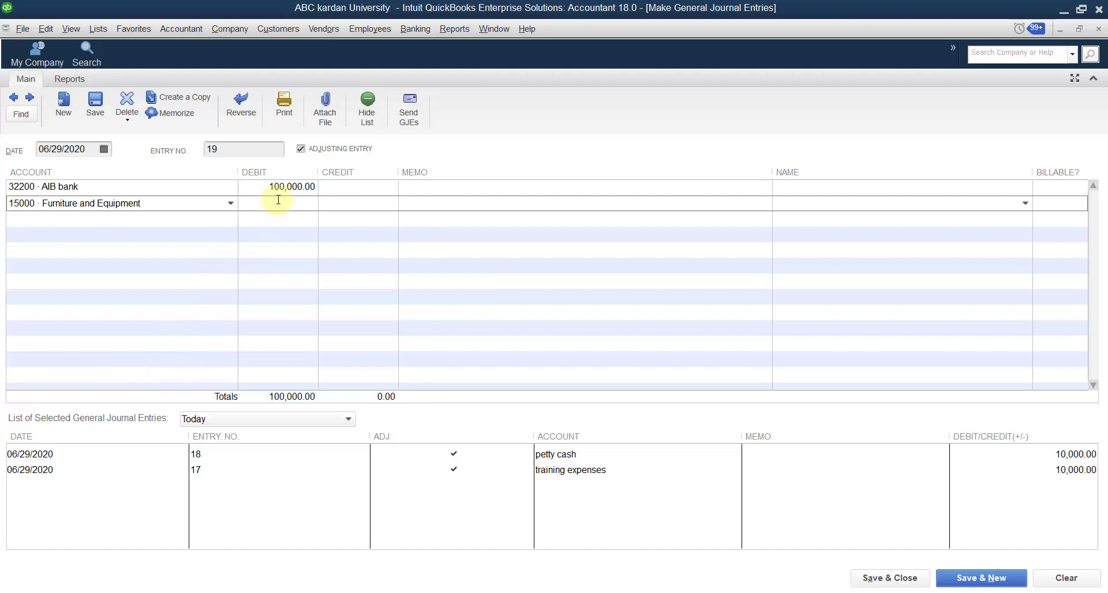
{"action": "left_click", "coordinate": [279, 201]}
{"action": "type", "text": "200000"}
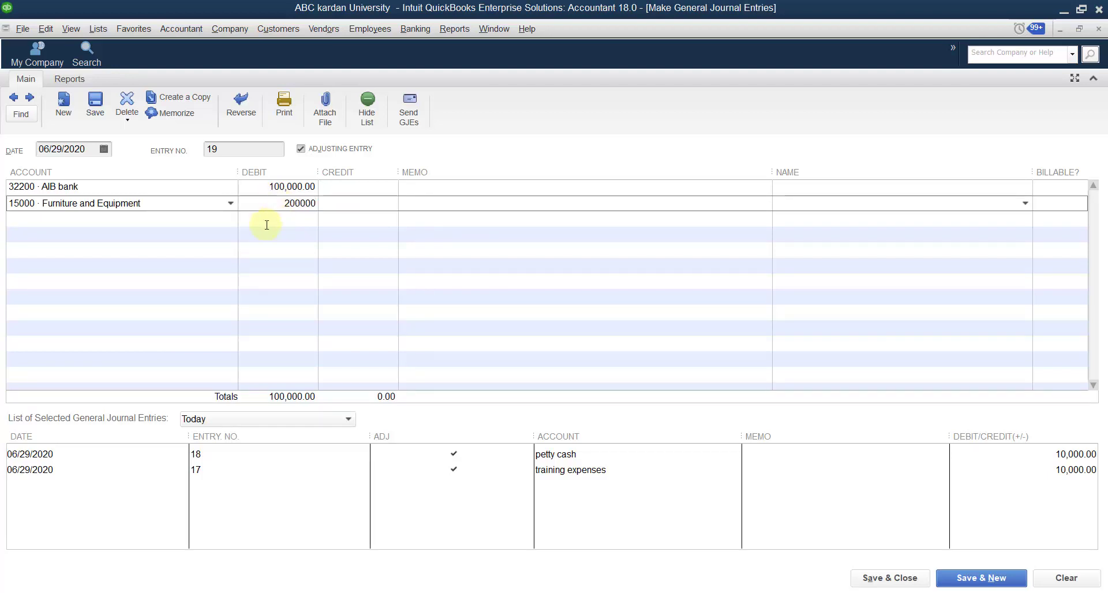
Add an 11000 Accounts Receivable line with a debit of 10,000 and assign the third listed customer as its name
{"action": "left_click", "coordinate": [227, 216]}
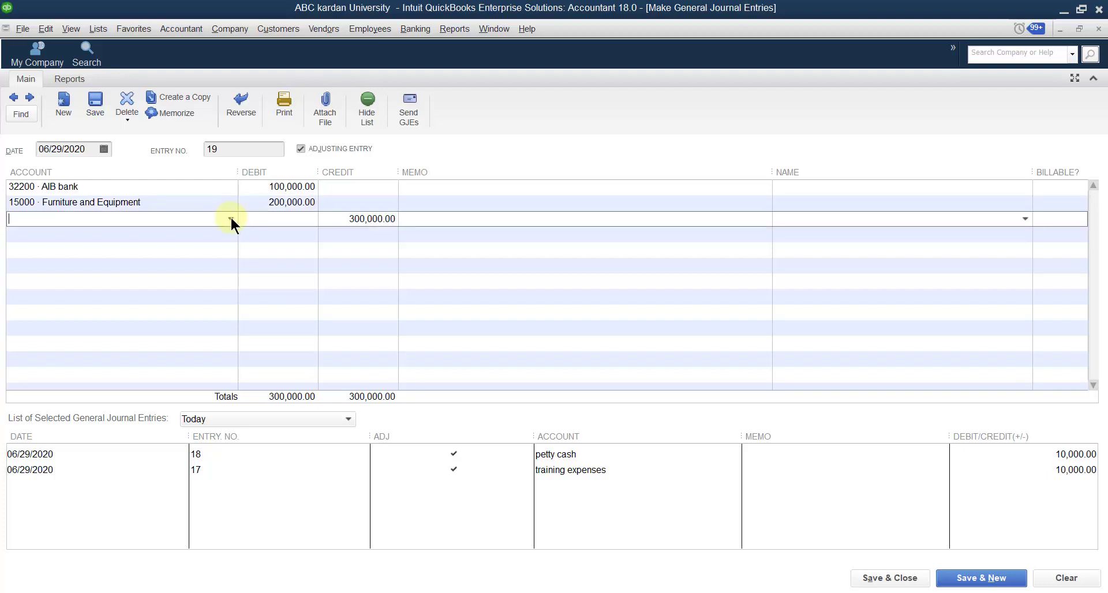
{"action": "left_click", "coordinate": [230, 217]}
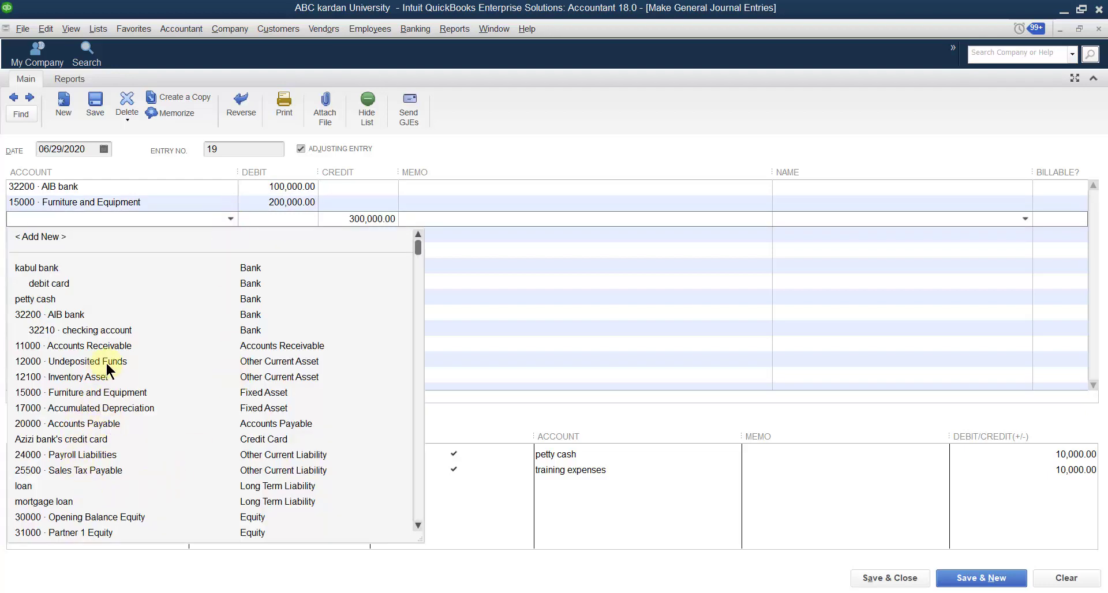
{"action": "left_click", "coordinate": [125, 346]}
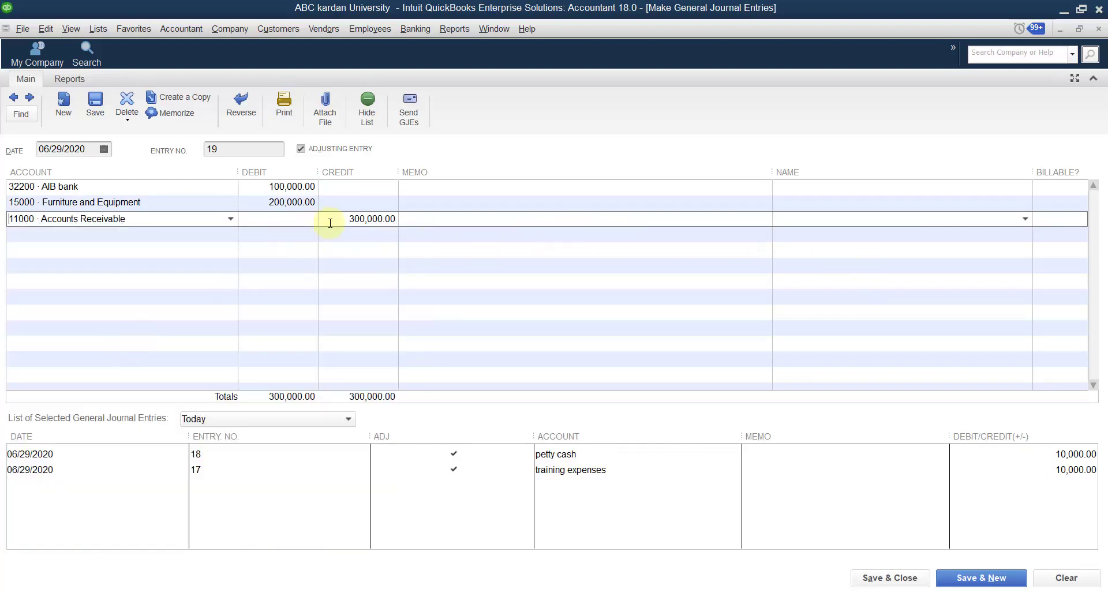
{"action": "left_click", "coordinate": [297, 221]}
{"action": "type", "text": "10000"}
{"action": "left_click", "coordinate": [1023, 218]}
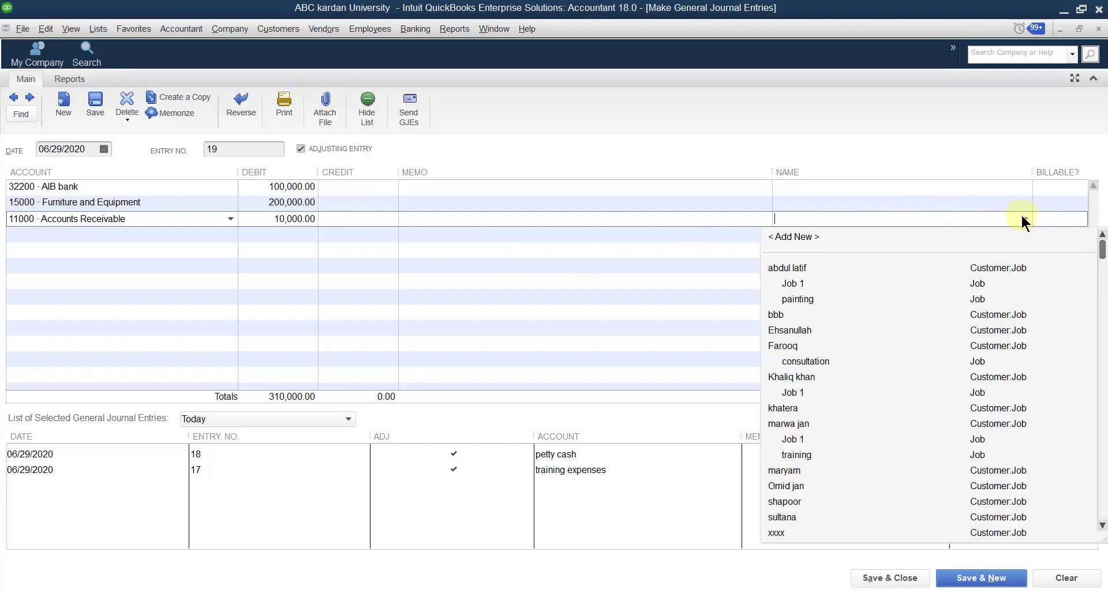
{"action": "left_click", "coordinate": [791, 332]}
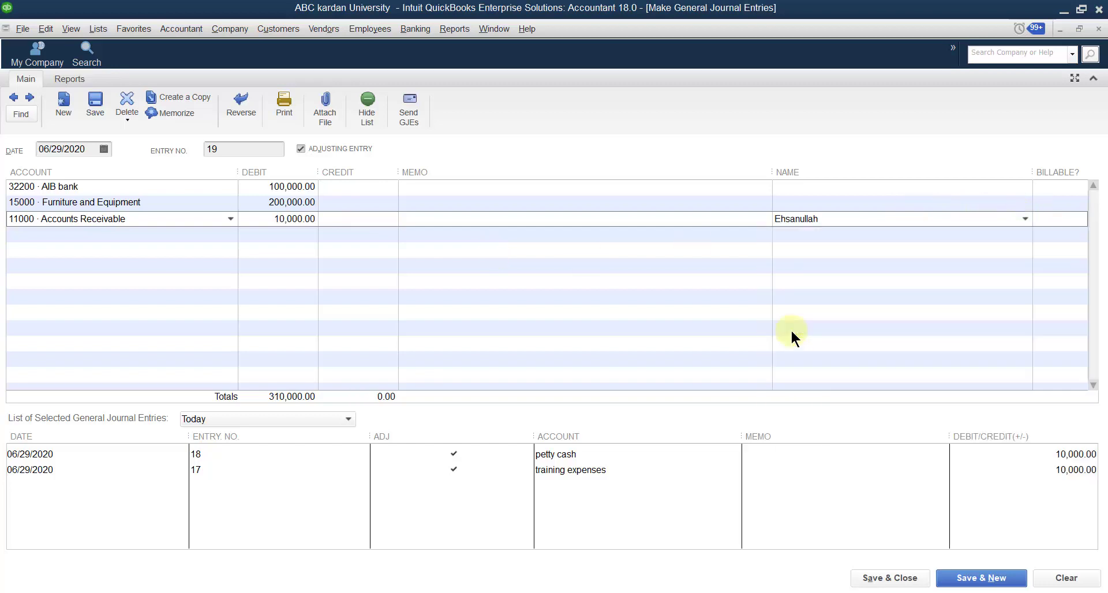
Add a line for account 20000 Accounts Payable and set its credit to 30,000
{"action": "left_click", "coordinate": [174, 233]}
{"action": "left_click", "coordinate": [231, 233]}
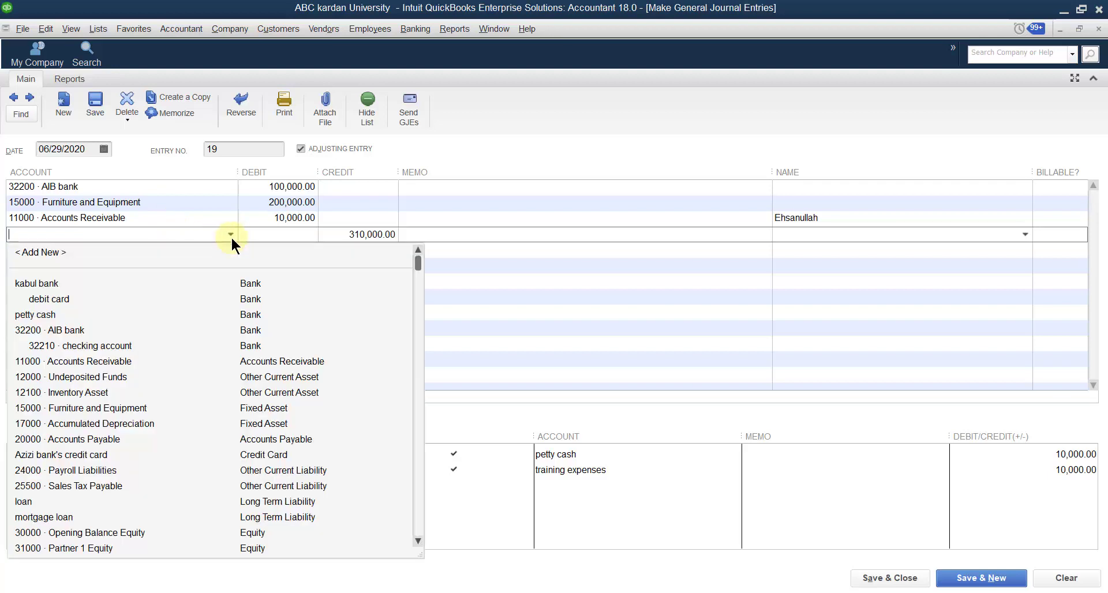
{"action": "left_click", "coordinate": [265, 438]}
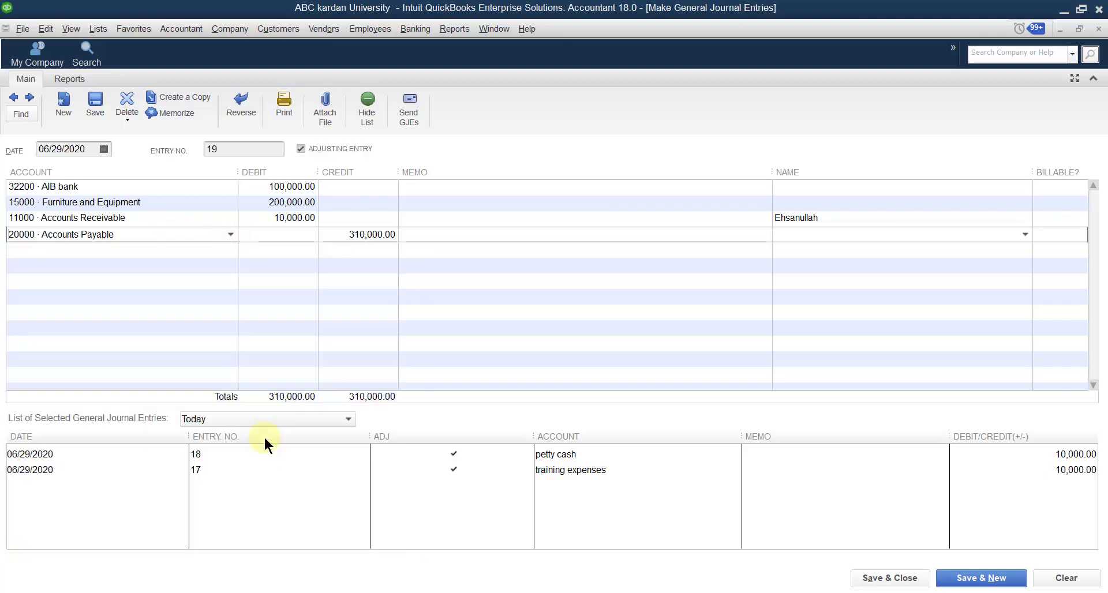
{"action": "left_click_drag", "start_coordinate": [352, 232], "coordinate": [458, 243]}
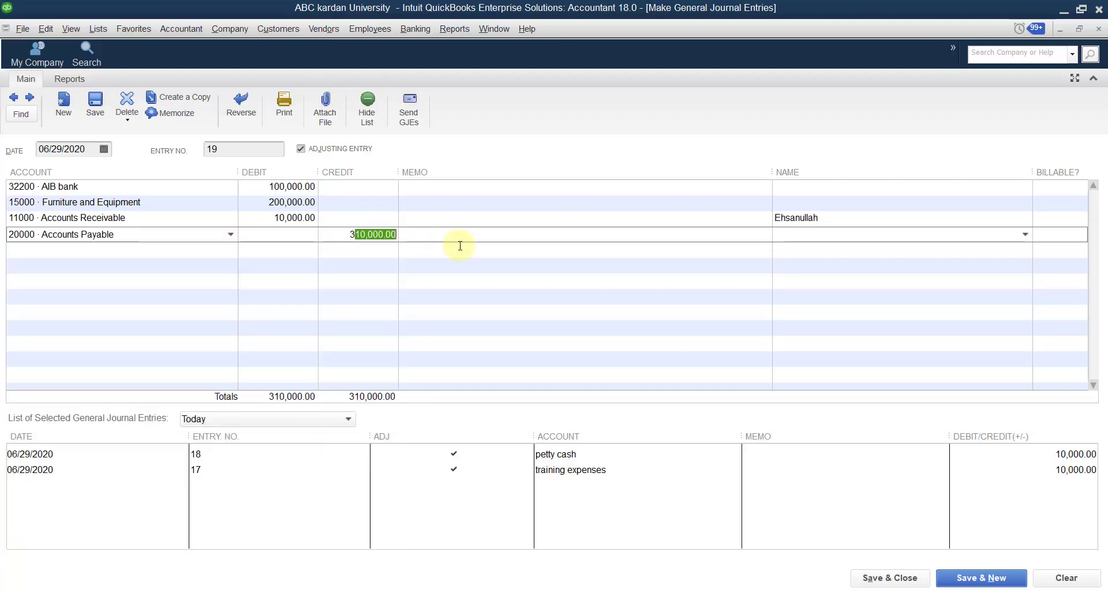
{"action": "type", "text": "0000"}
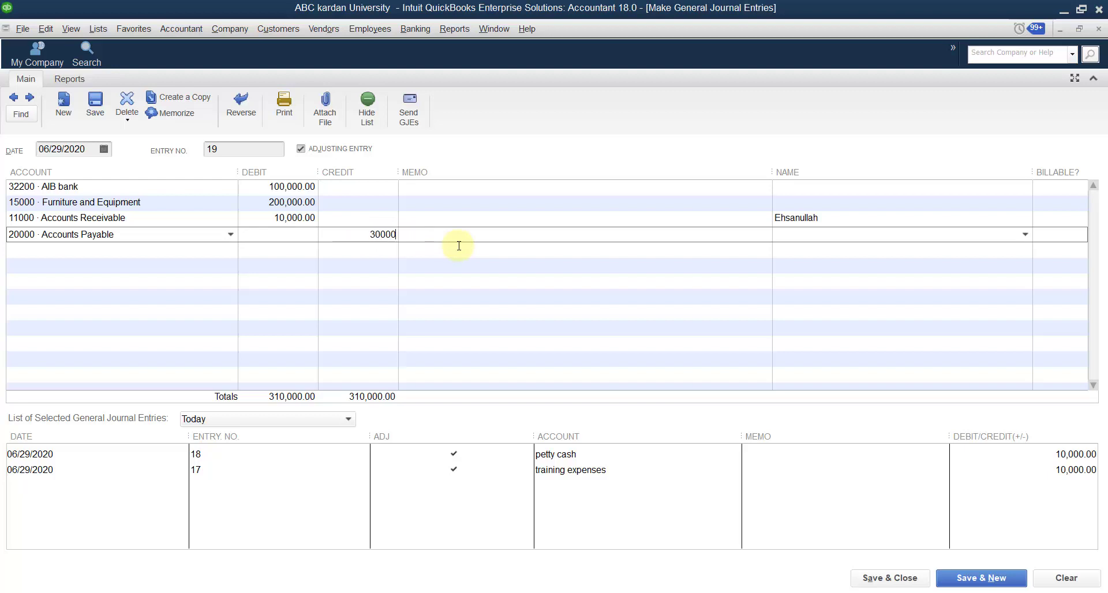
Add a line for account 31000 Partner 1 Equity, keeping the automatically filled balancing credit
{"action": "left_click", "coordinate": [182, 250]}
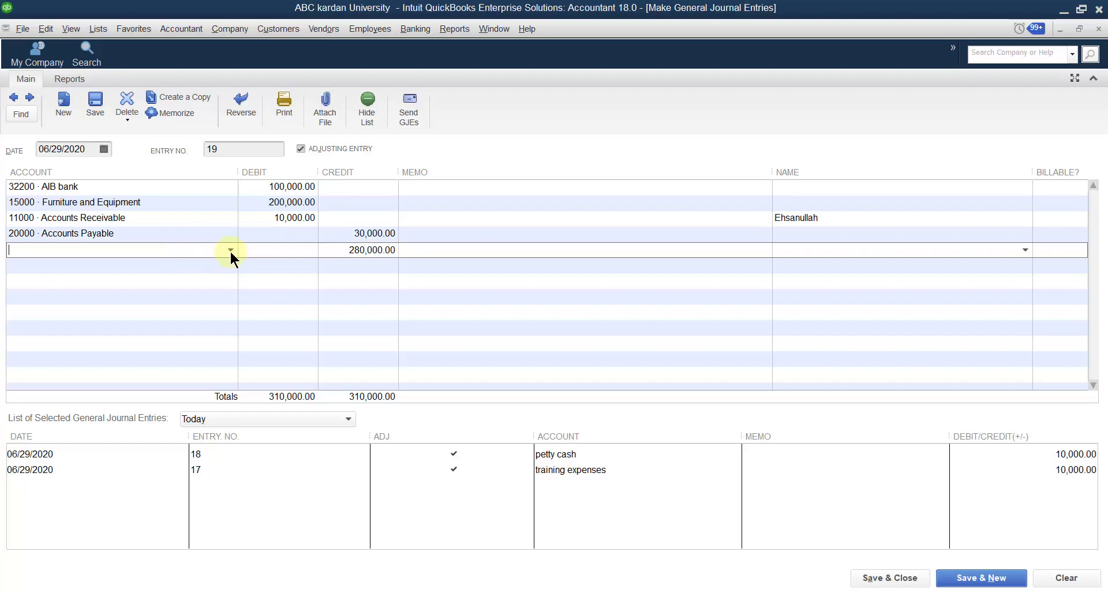
{"action": "left_click", "coordinate": [230, 250]}
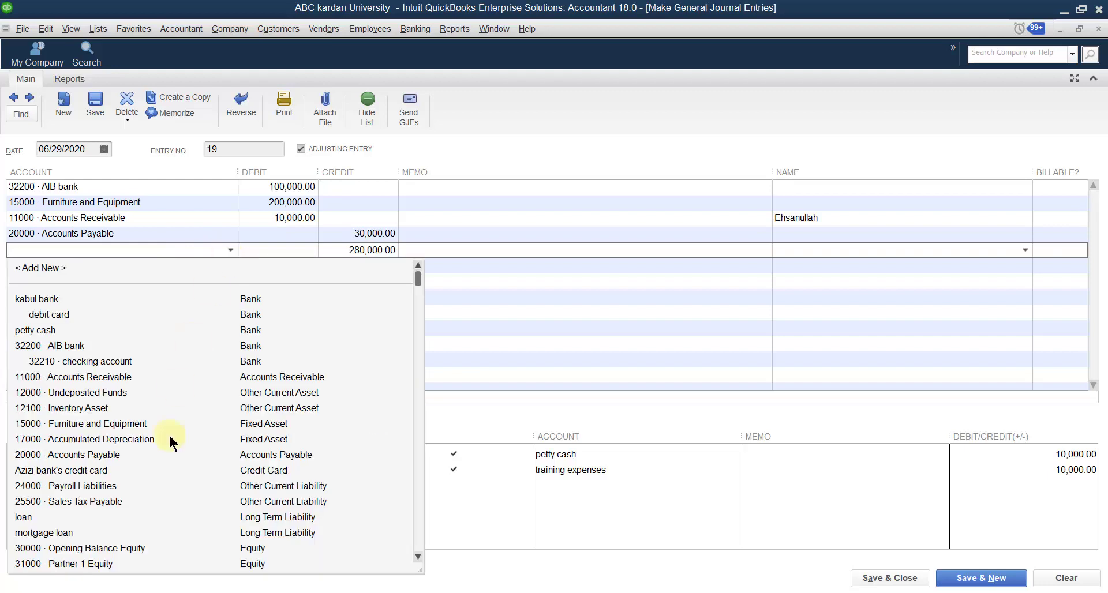
{"action": "left_click", "coordinate": [104, 564]}
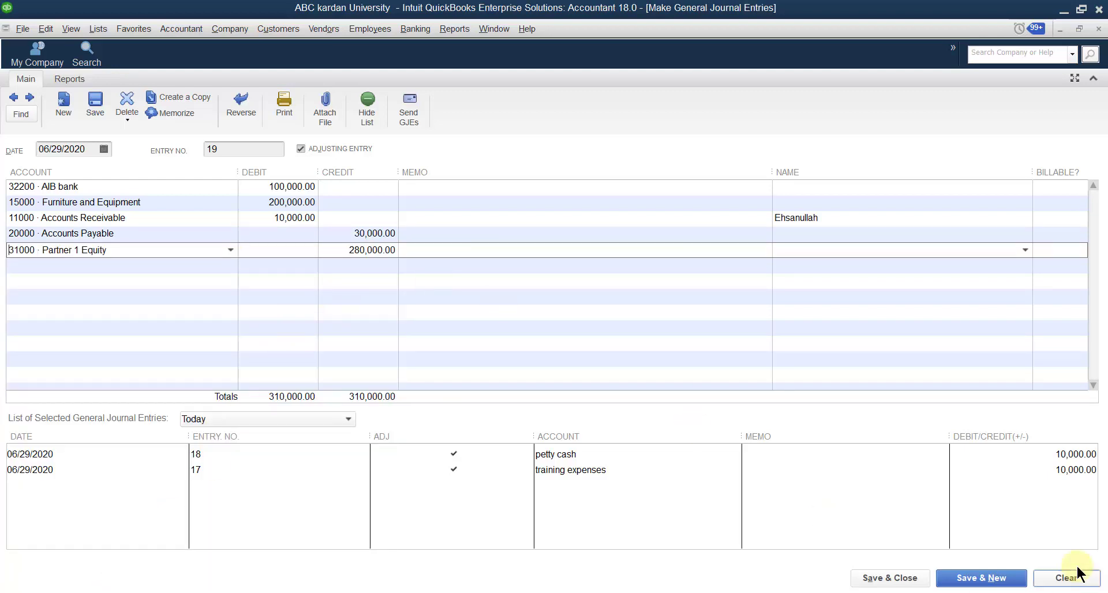
Try to save the journal entry and start a new one, disabling future display of the fixed asset tracking message
{"action": "left_click", "coordinate": [967, 581]}
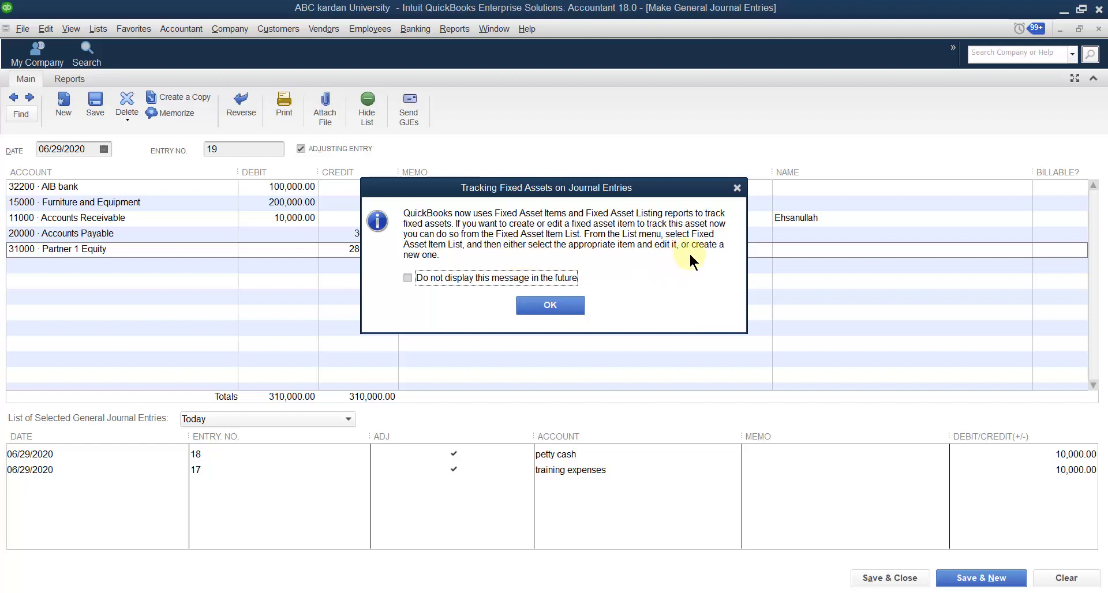
{"action": "left_click", "coordinate": [469, 277]}
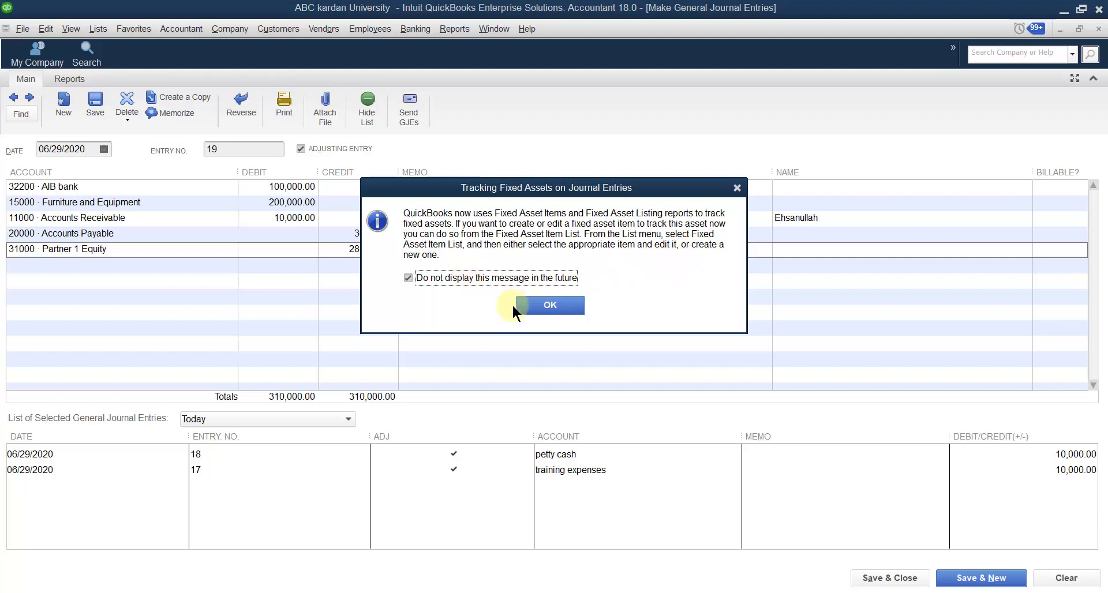
{"action": "left_click", "coordinate": [547, 305]}
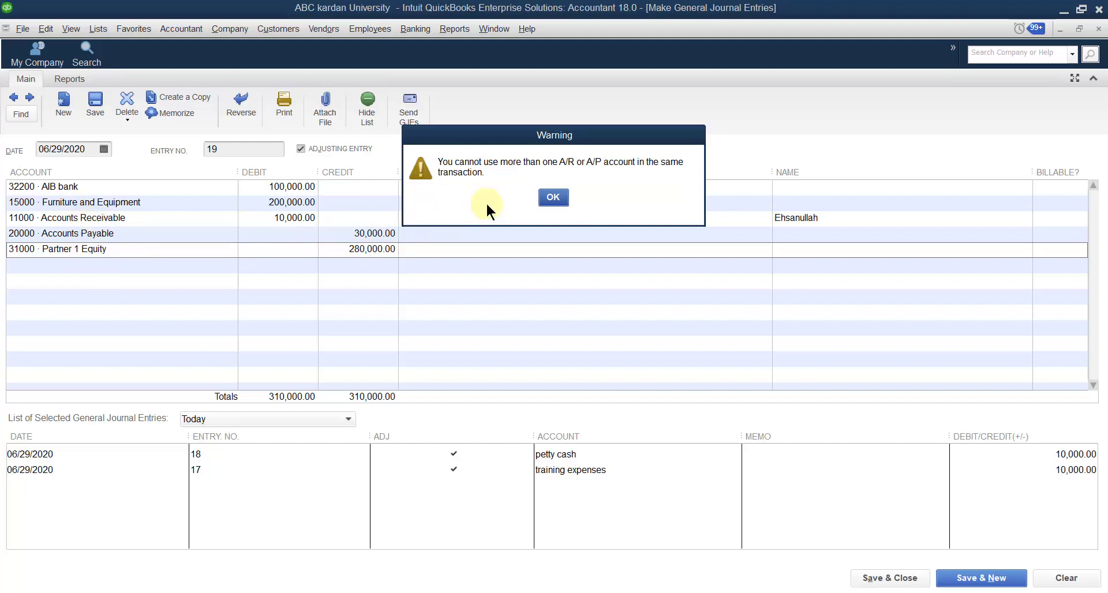
{"action": "left_click", "coordinate": [554, 197]}
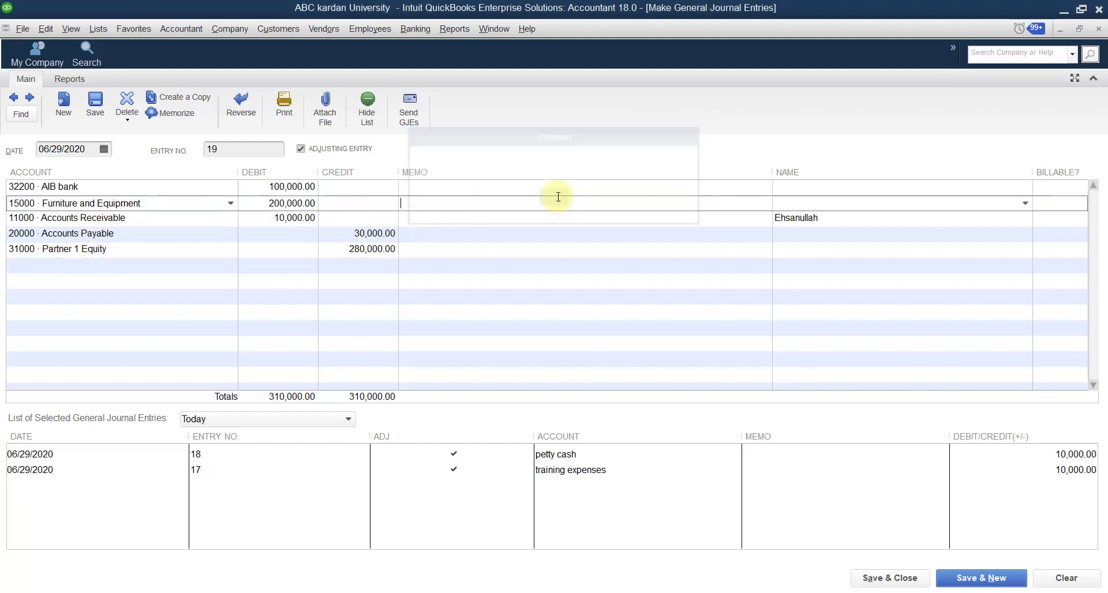
Try to save the journal entry with the 20000 Accounts Payable line reassigned to 24000 Payroll Liabilities, declining to save despite the warning
{"action": "left_click", "coordinate": [165, 239]}
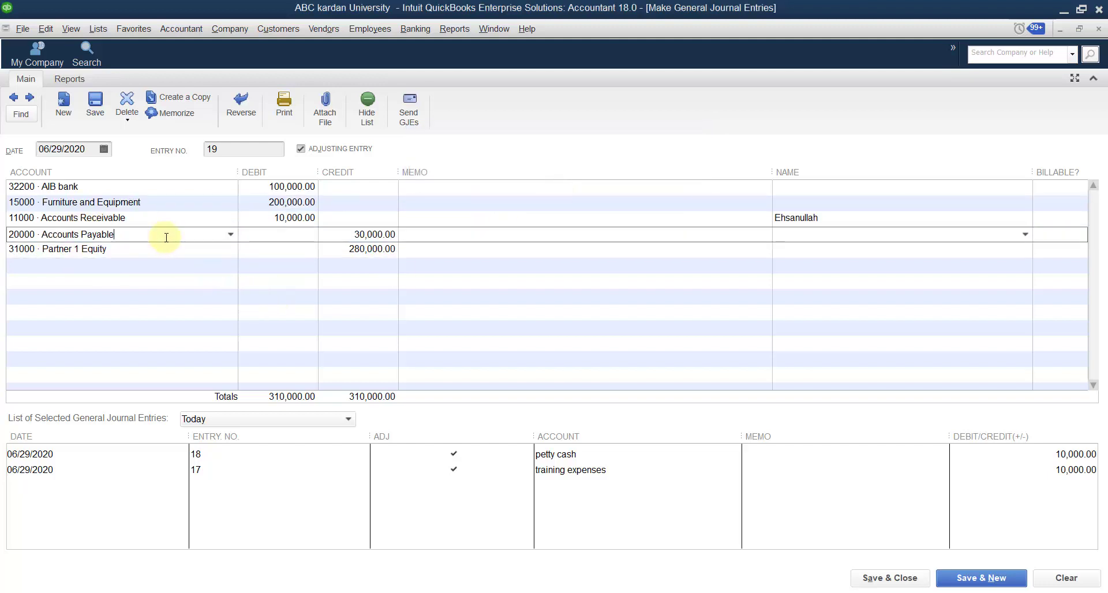
{"action": "left_click", "coordinate": [230, 234]}
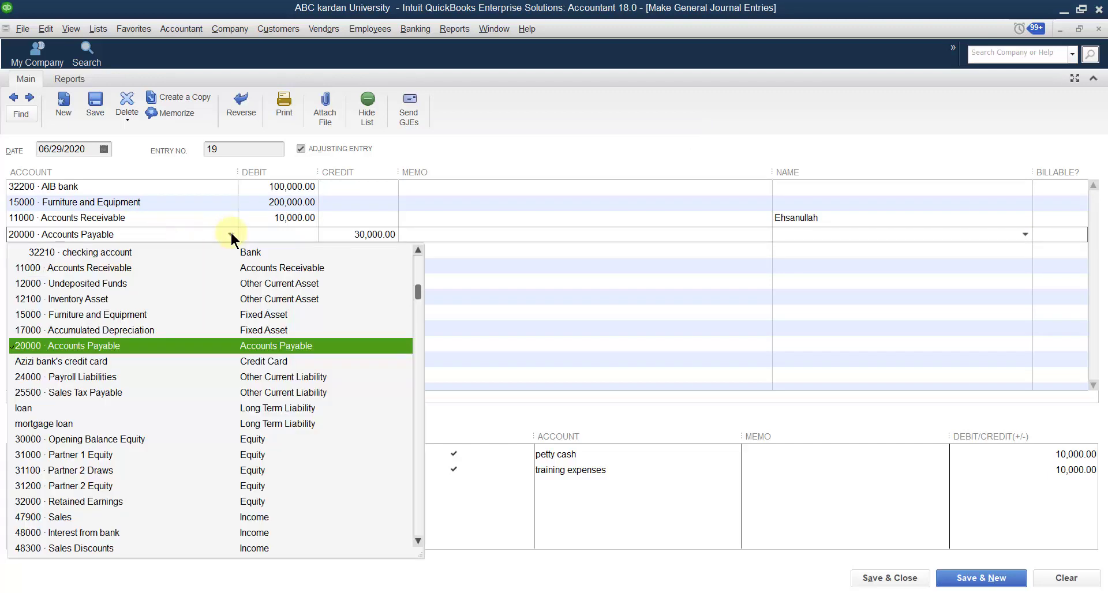
{"action": "left_click", "coordinate": [113, 381]}
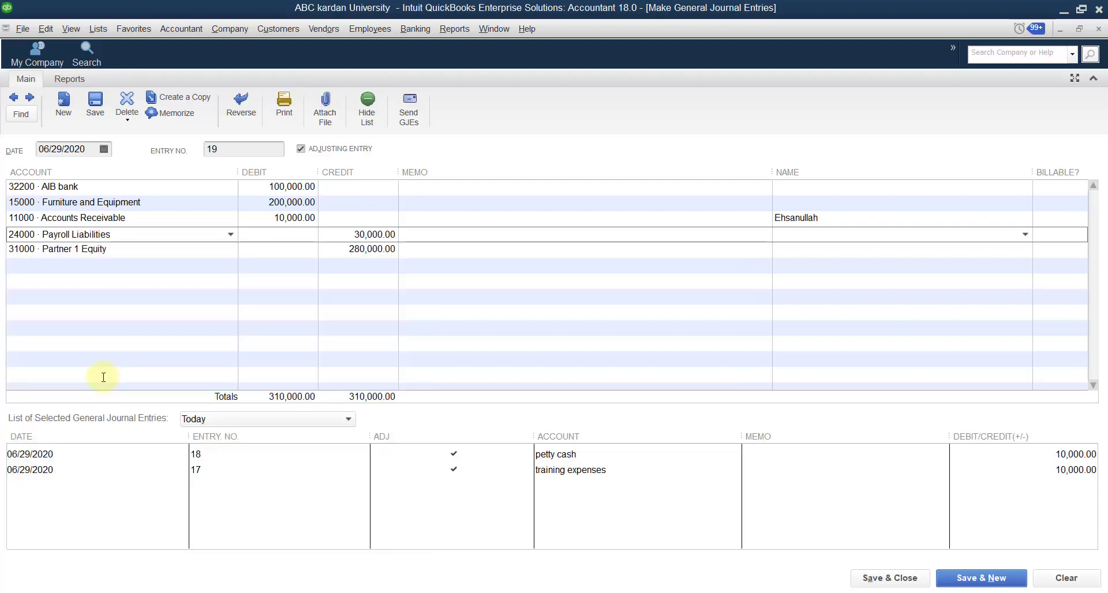
{"action": "left_click", "coordinate": [965, 580]}
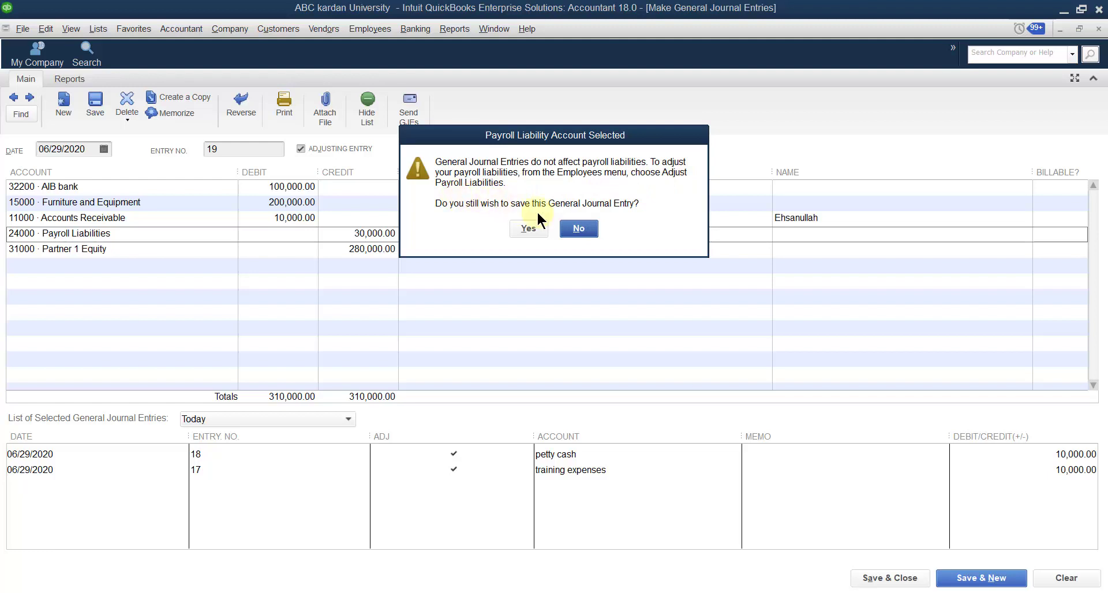
{"action": "left_click", "coordinate": [579, 228]}
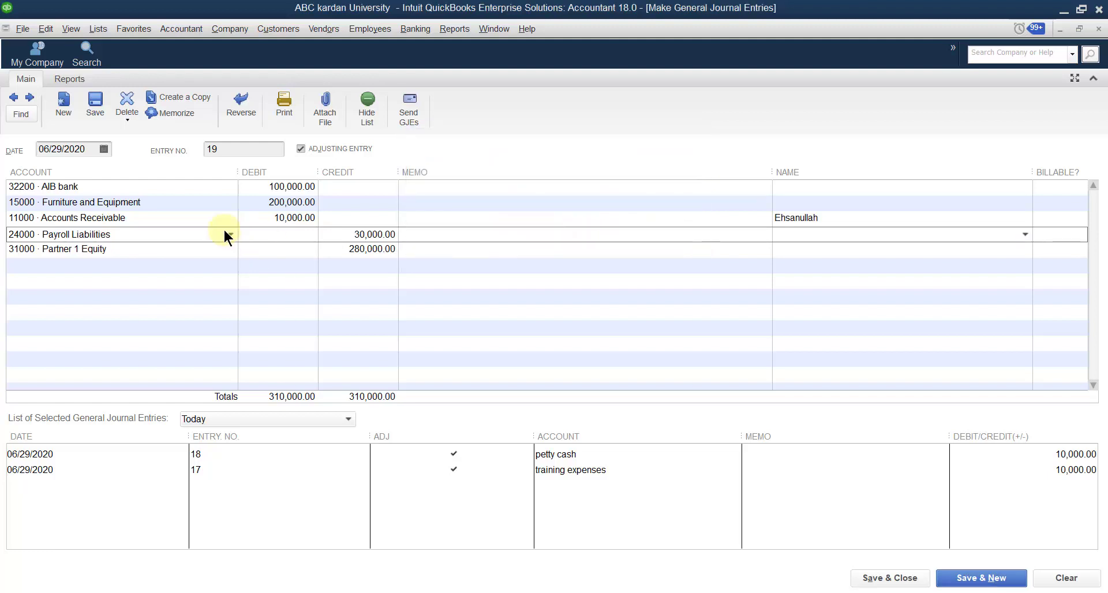
{"action": "left_click", "coordinate": [375, 32]}
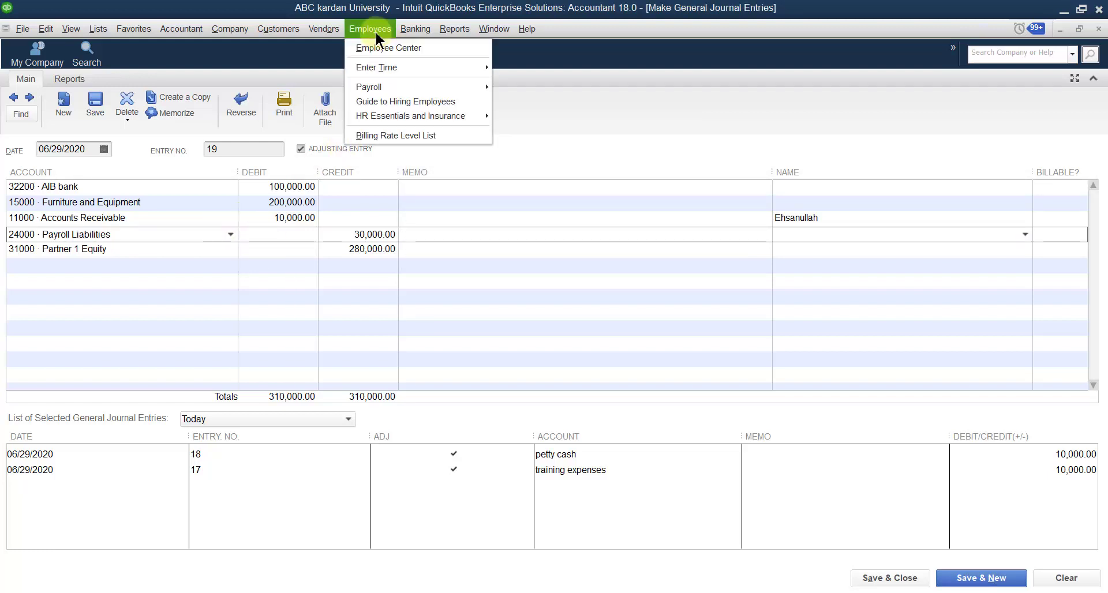
{"action": "left_click", "coordinate": [494, 163]}
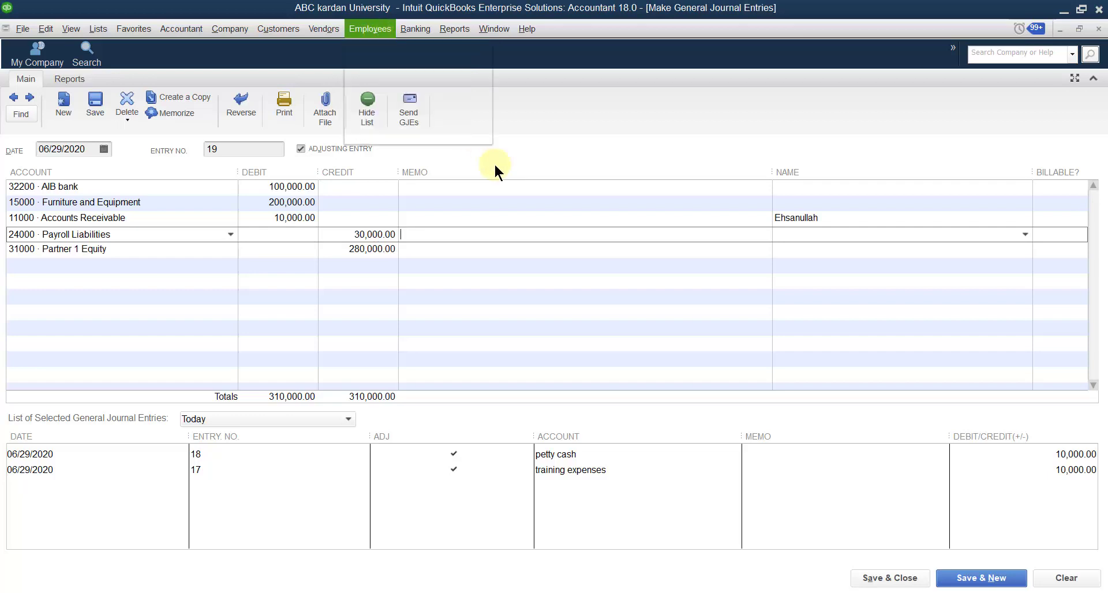
Change the 30,000 credit line's account to mortgage loan, then save the journal entry and start a new one
{"action": "left_click", "coordinate": [230, 234]}
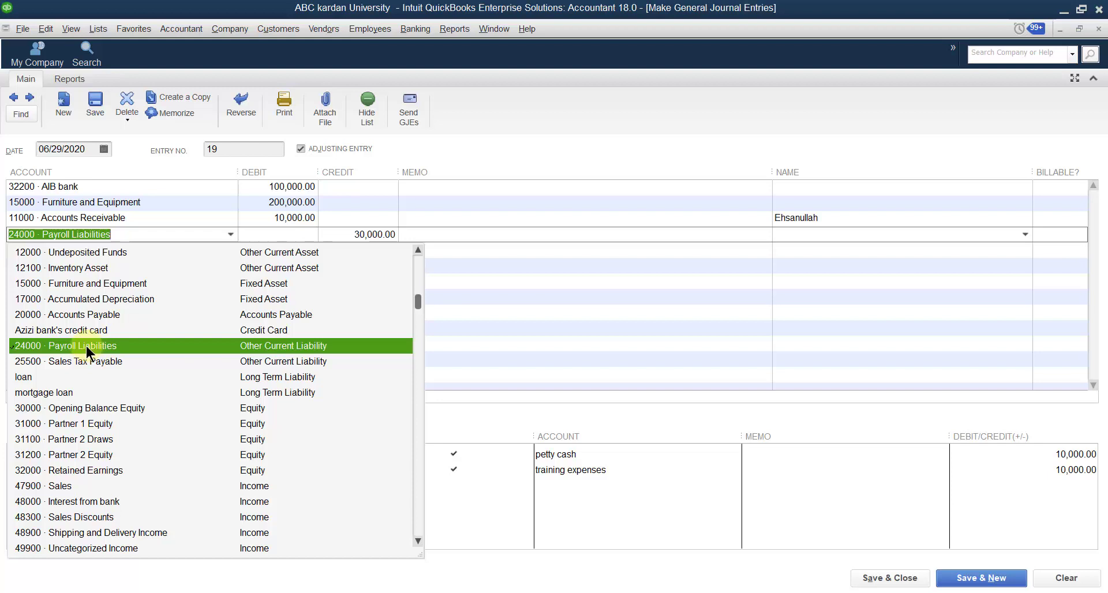
{"action": "left_click", "coordinate": [40, 393]}
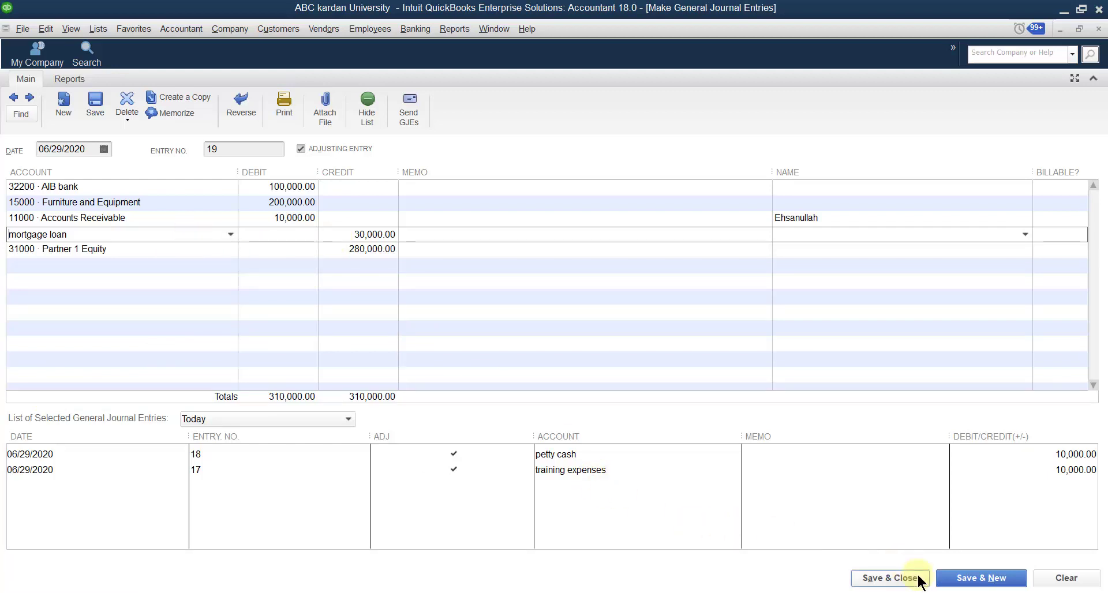
{"action": "left_click", "coordinate": [966, 578]}
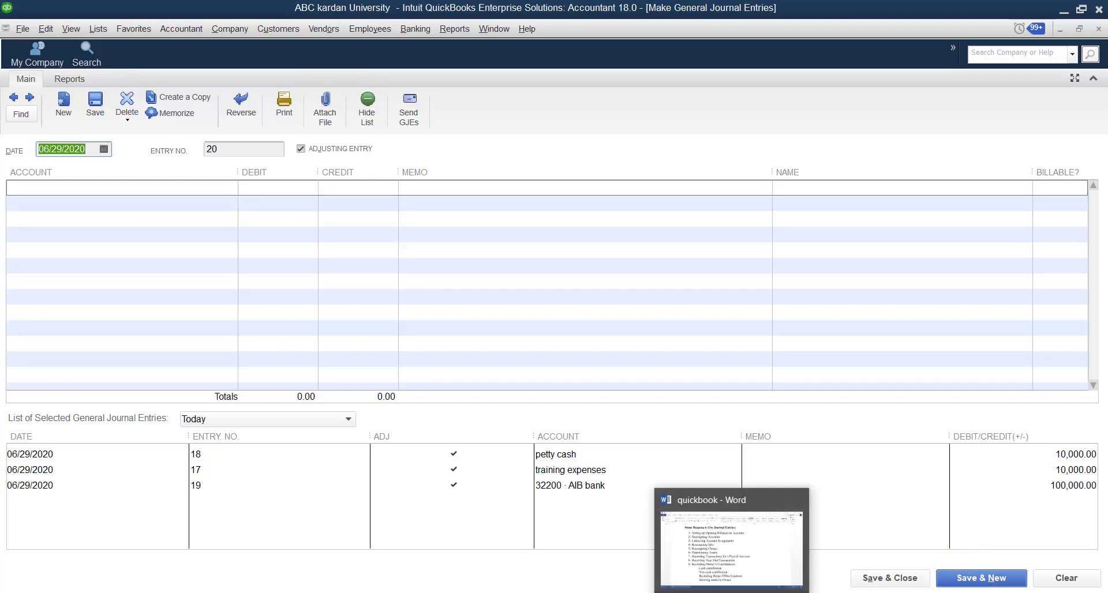
Switch to the quickbook document in Word to review the list of reasons to use journal entries
{"action": "left_click", "coordinate": [732, 592]}
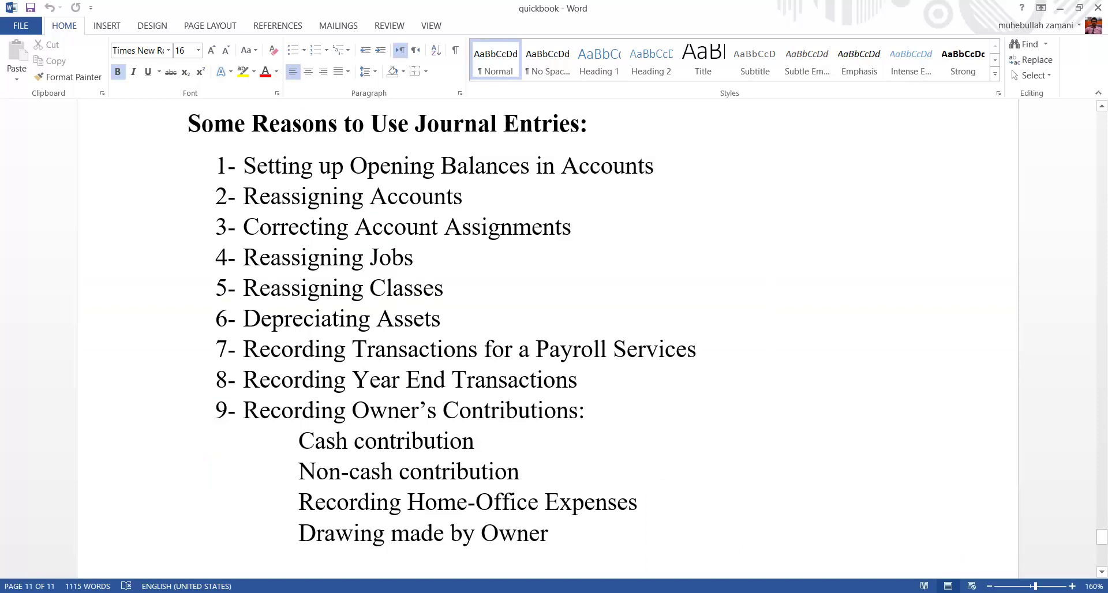